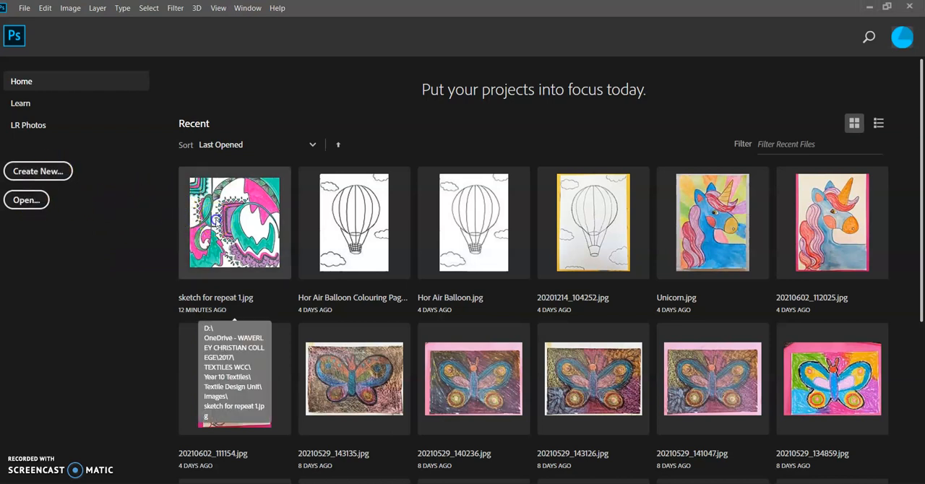
Open the recent image "sketch for repeat 1.jpg" and view the whole artwork.
left_click(218, 217)
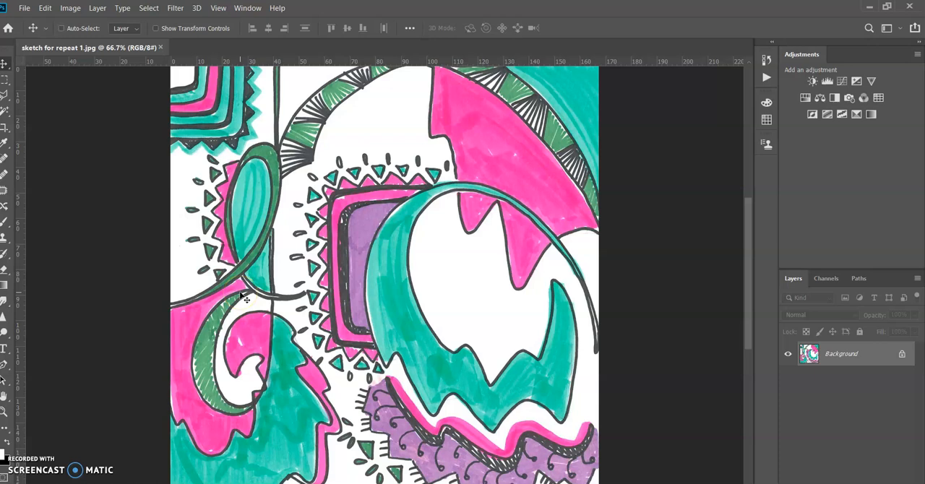
key("ctrl+minus")
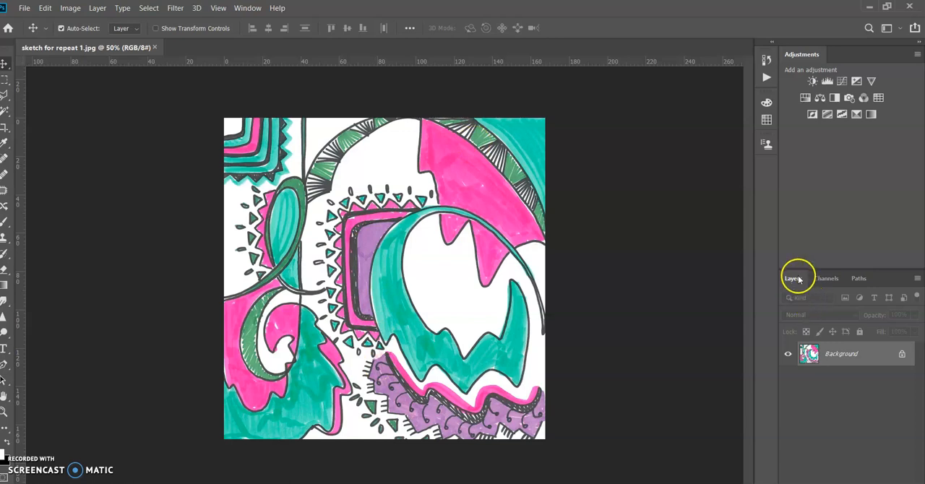
left_click(246, 9)
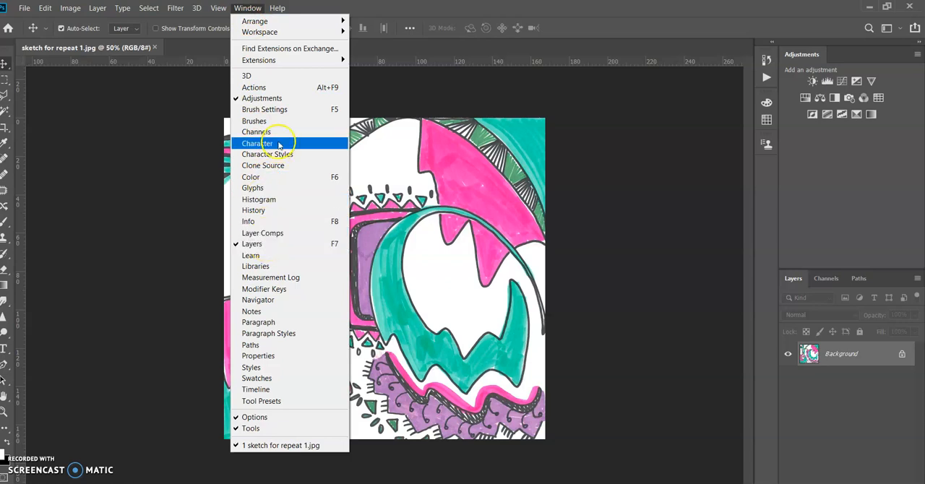
left_click(787, 389)
Unlock the Background by converting it into a regular layer with the default name Layer 0.
double_click(833, 356)
left_click(559, 150)
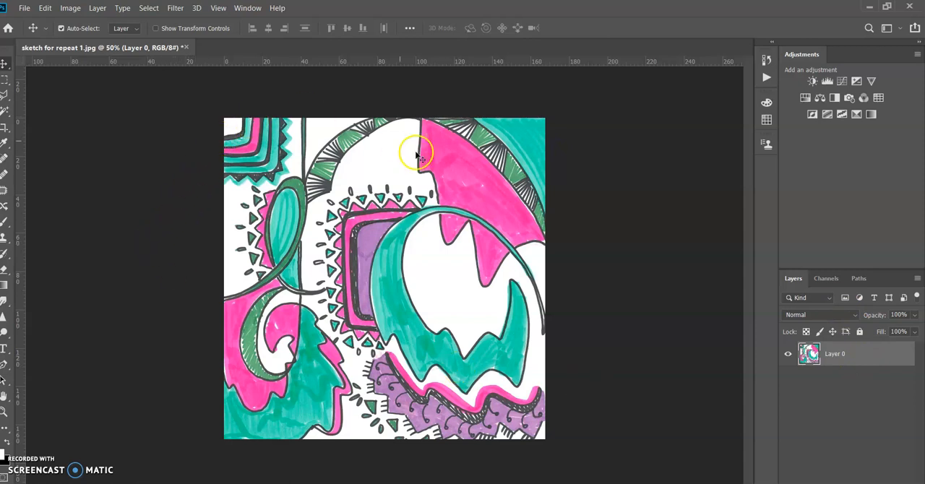
mouse_move(394, 228)
left_mouse_down()
mouse_move(89, 166)
mouse_move(207, 182)
mouse_move(378, 233)
mouse_move(388, 247)
left_mouse_up()
Crop the full artwork by W x H x Resolution to 1500 mm by 1500 mm at 72 px/in.
left_click(3, 130)
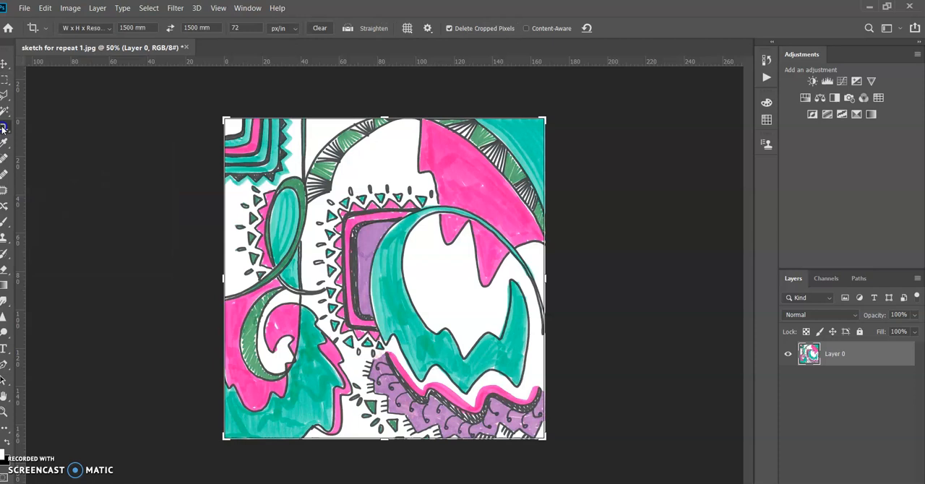
left_click(88, 28)
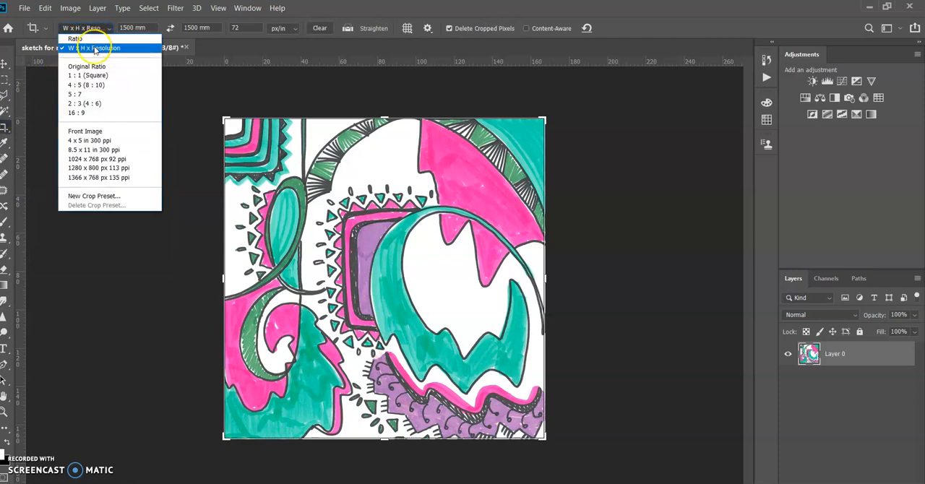
left_click(114, 52)
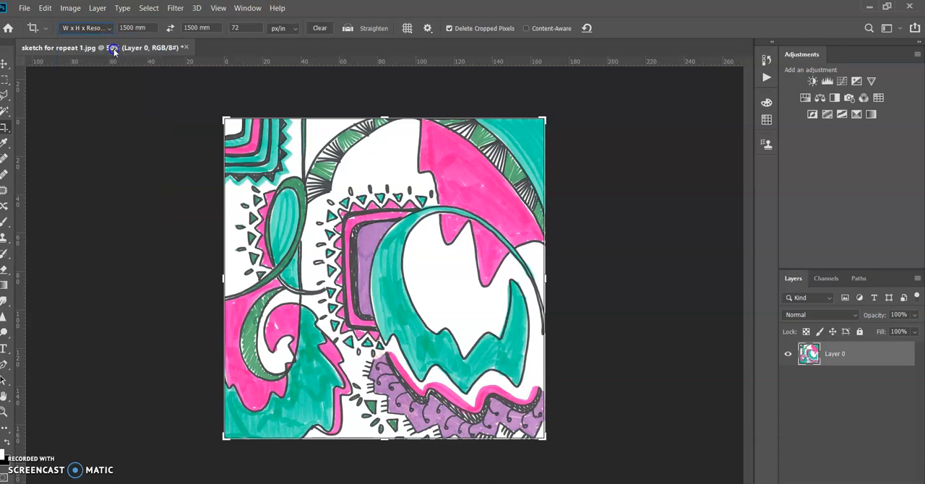
left_click(116, 27)
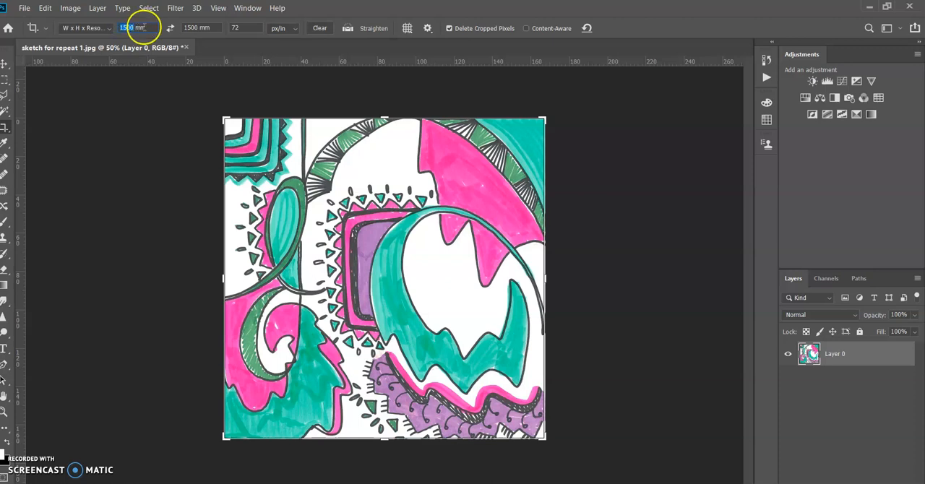
left_click(185, 27)
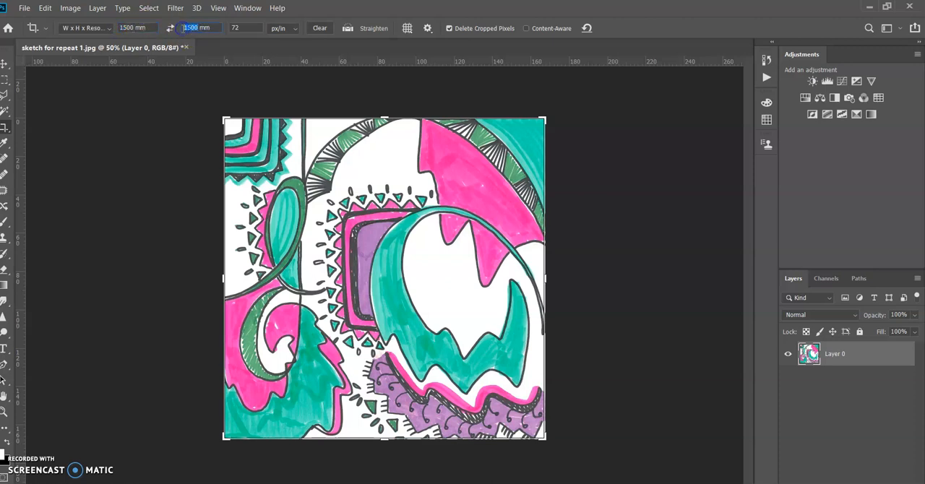
left_click(196, 123)
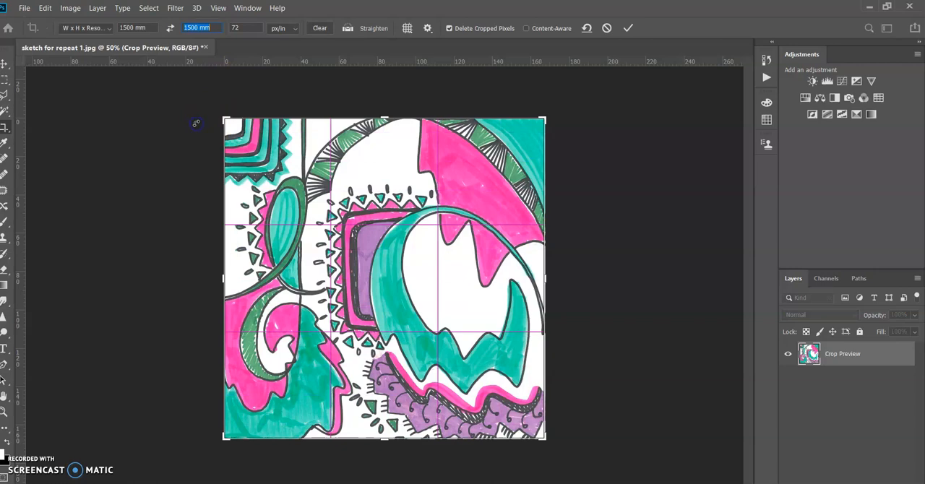
key("Return")
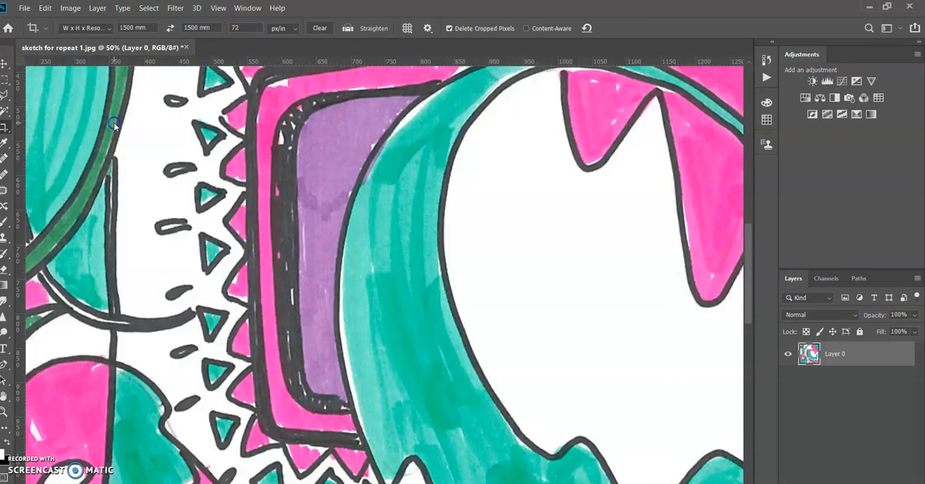
key("ctrl+minus")
key("ctrl+minus")
key("ctrl+minus")
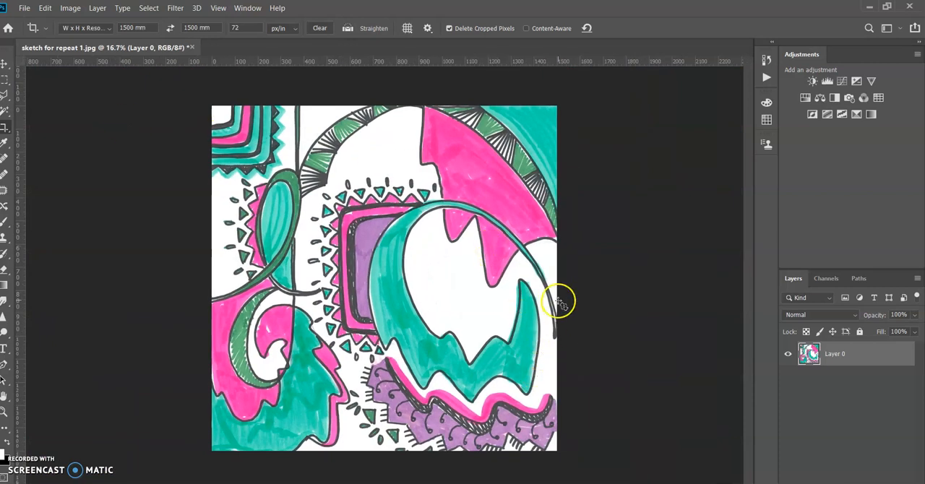
Add a Brightness/Contrast adjustment layer above the artwork, try out its sliders, and leave brightness and contrast at 0.
left_click(837, 356)
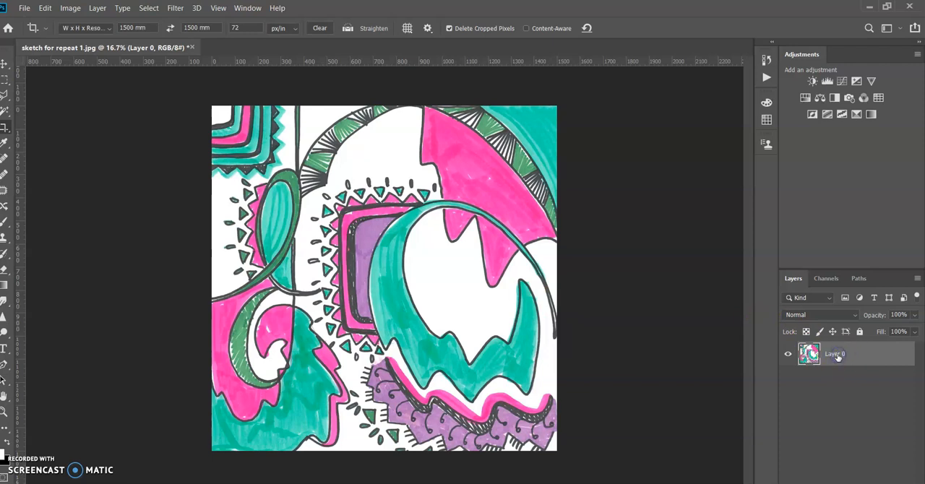
left_click(811, 82)
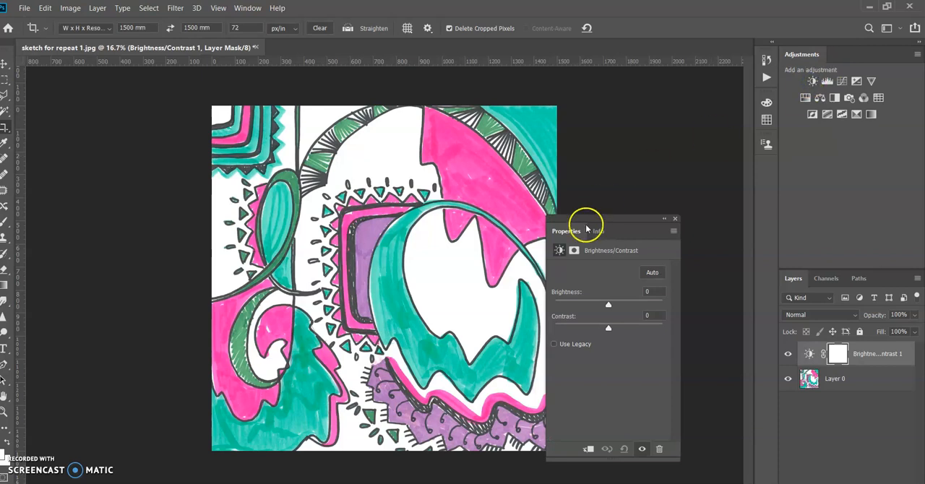
mouse_move(608, 304)
left_mouse_down()
mouse_move(643, 306)
mouse_move(584, 308)
mouse_move(612, 312)
left_mouse_up()
left_click(655, 292)
type("0")
mouse_move(608, 328)
left_mouse_down()
mouse_move(631, 327)
mouse_move(582, 334)
mouse_move(621, 329)
left_mouse_up()
left_click(657, 315)
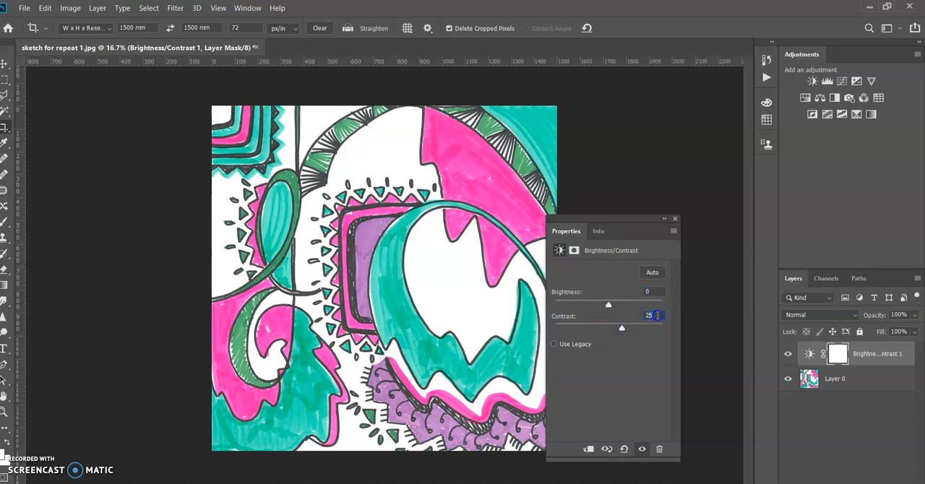
type("0")
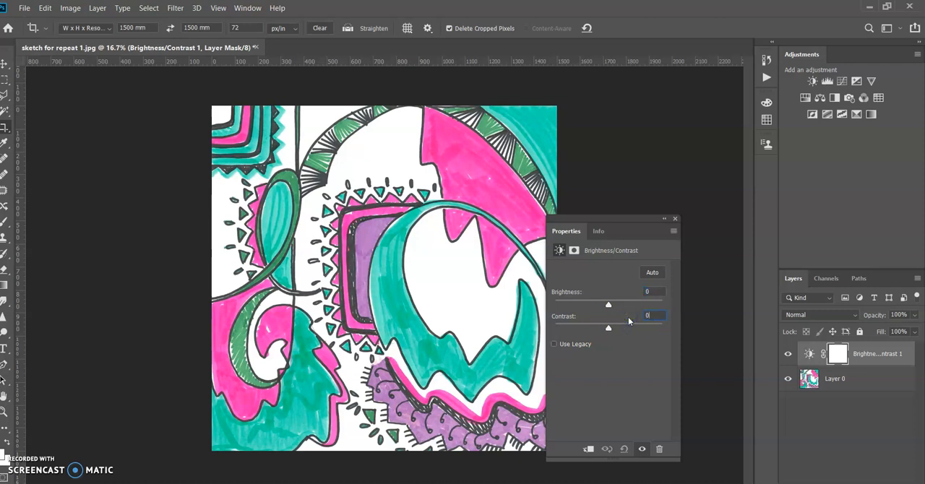
left_click(676, 219)
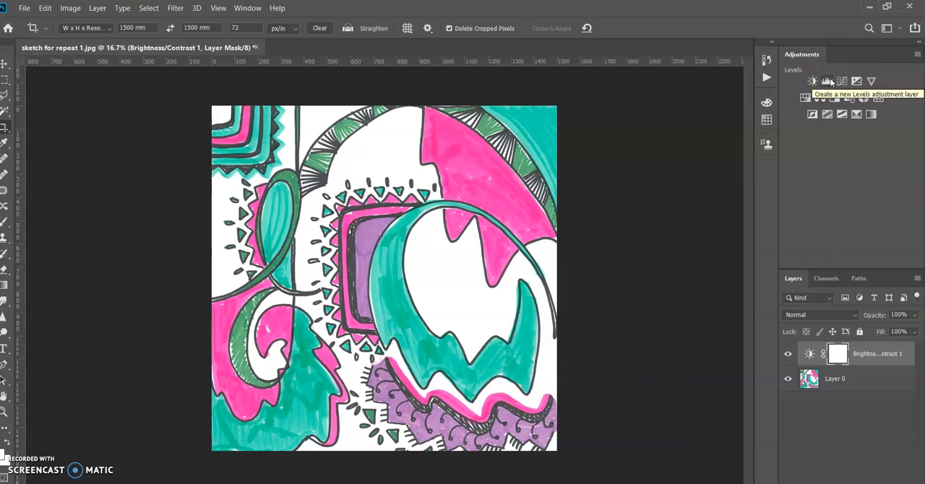
Add a Hue/Saturation adjustment layer, try a hue shift, and set the hue back to 0.
left_click(857, 83)
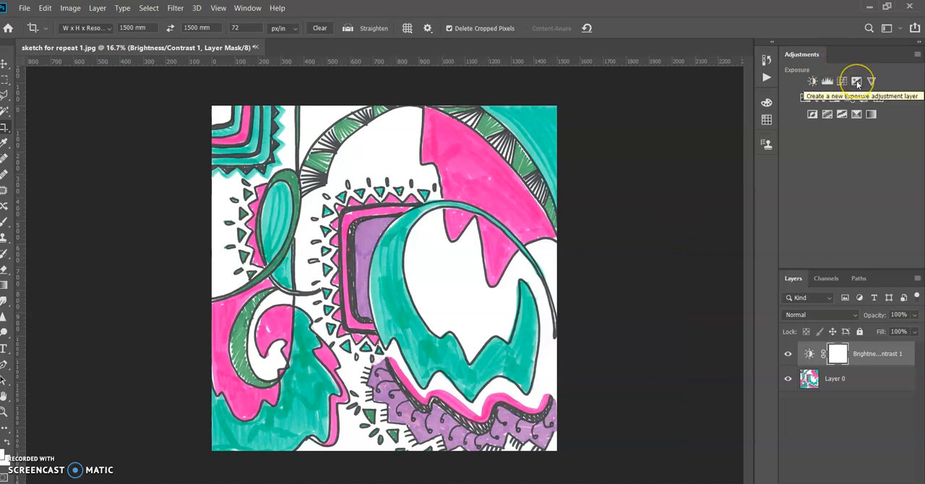
left_click(807, 99)
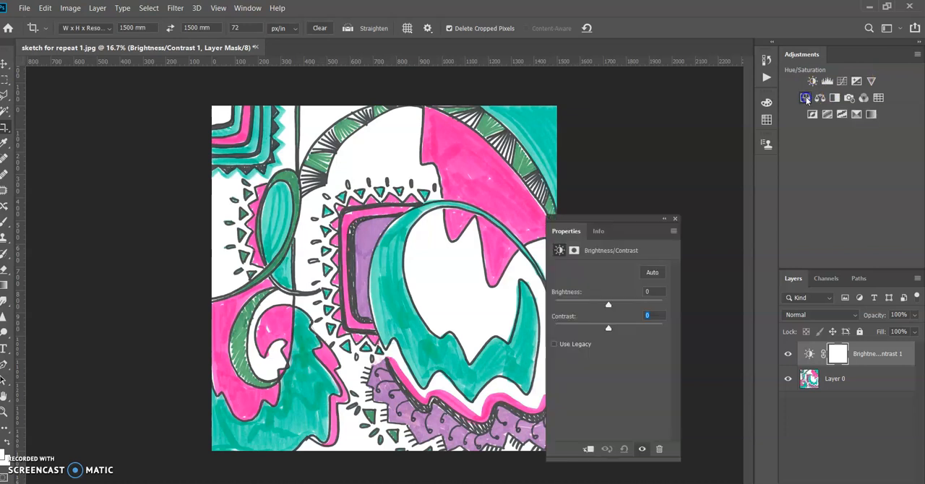
left_click_drag(609, 319, 629, 309)
left_click(656, 305)
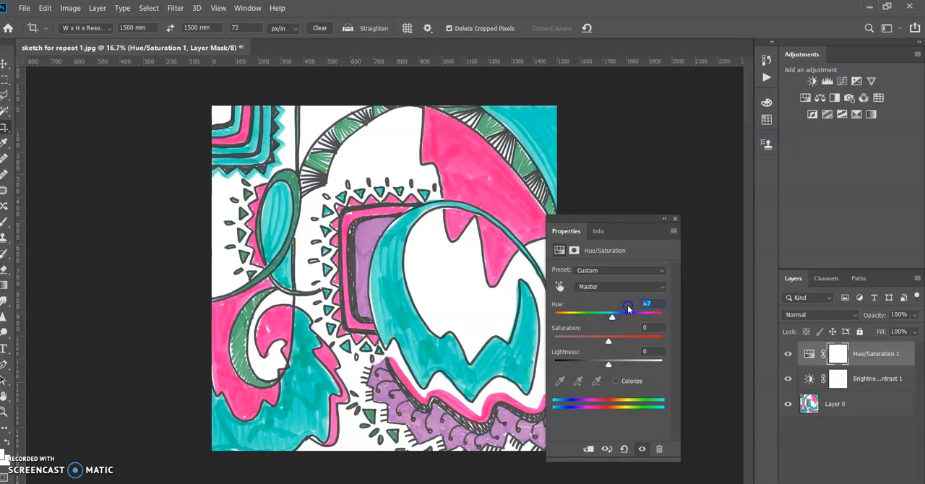
type("0")
left_click(647, 328)
left_click(675, 218)
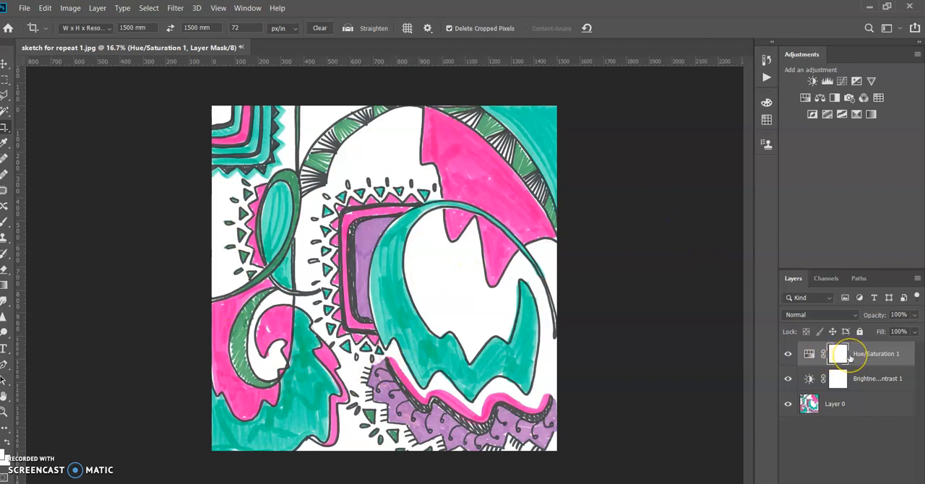
Merge the artwork layer with the Brightness/Contrast and Hue/Saturation adjustment layers into one layer.
left_click(853, 410)
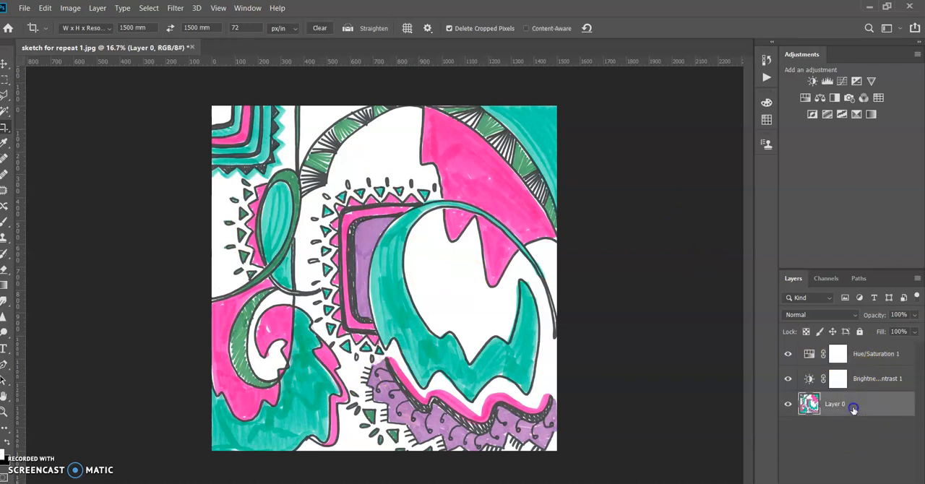
left_click(880, 355, "shift")
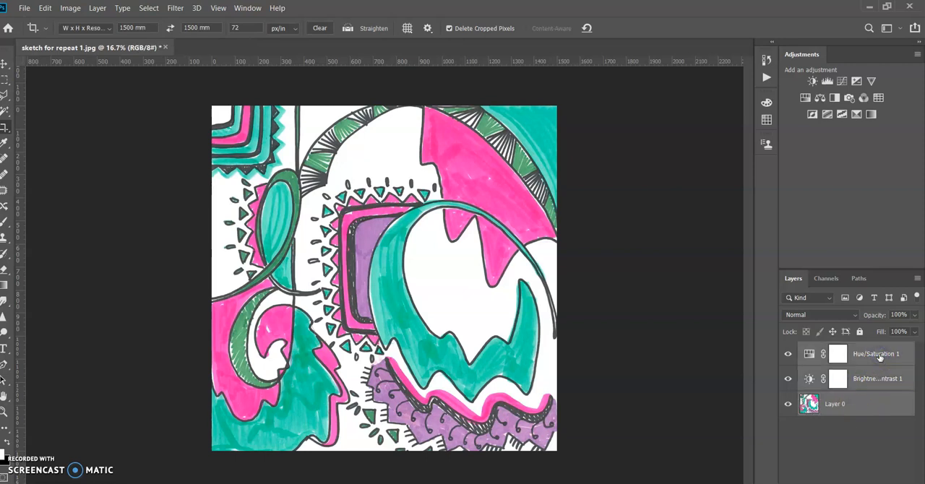
right_click(880, 357)
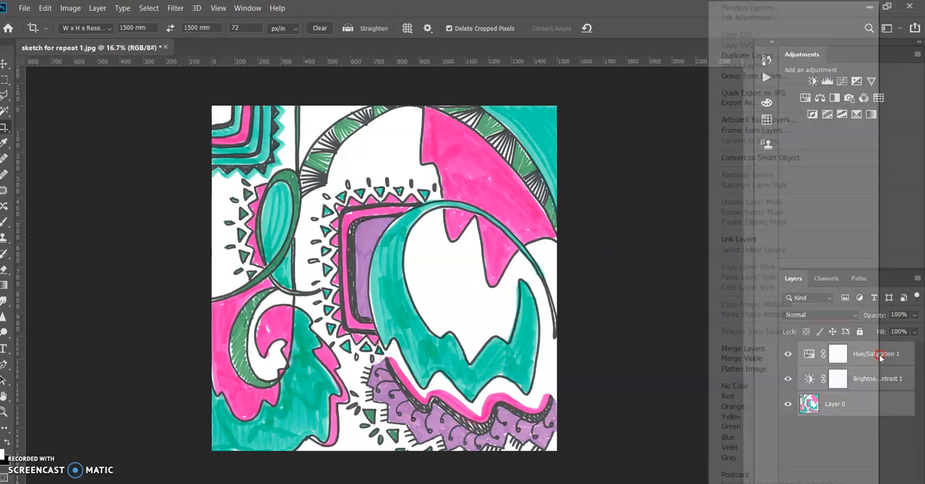
left_click(820, 350)
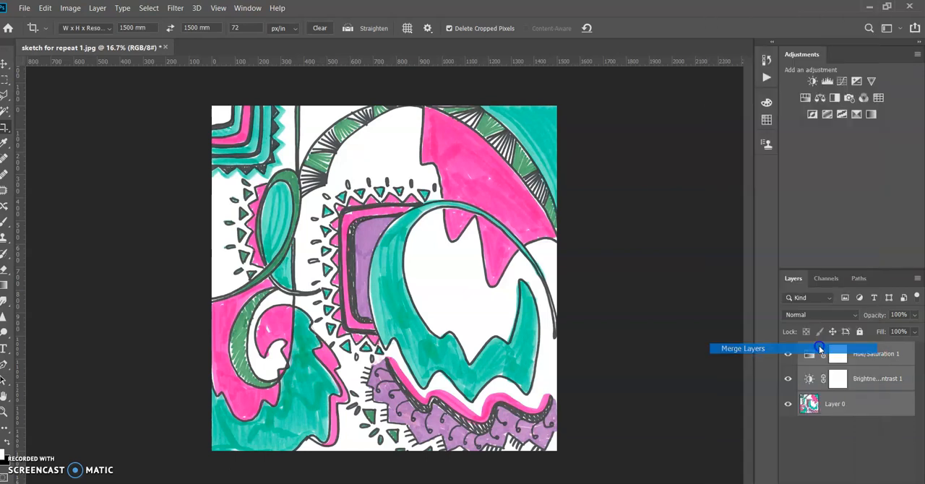
left_click_drag(407, 367, 229, 191)
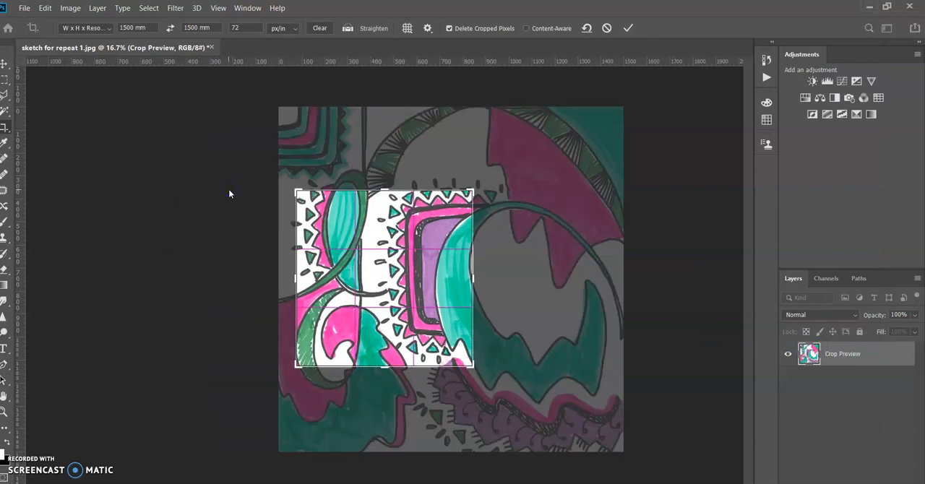
key("Escape")
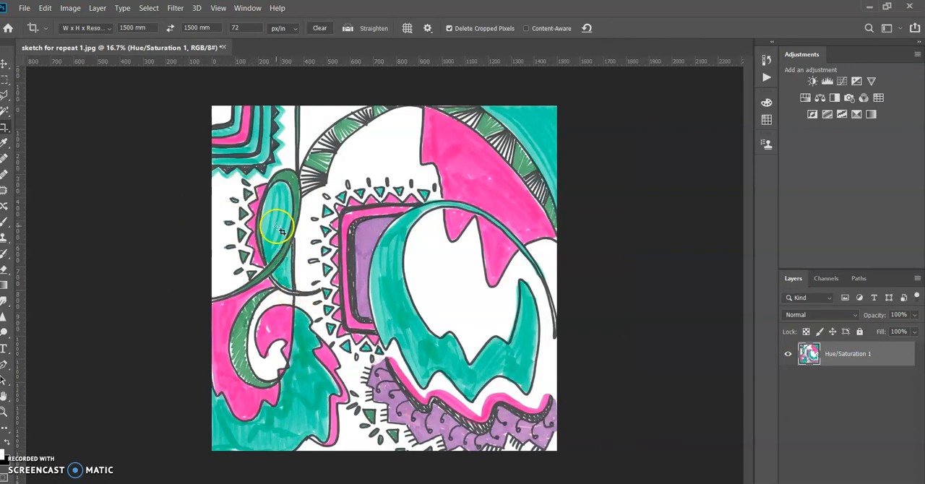
left_click(69, 8)
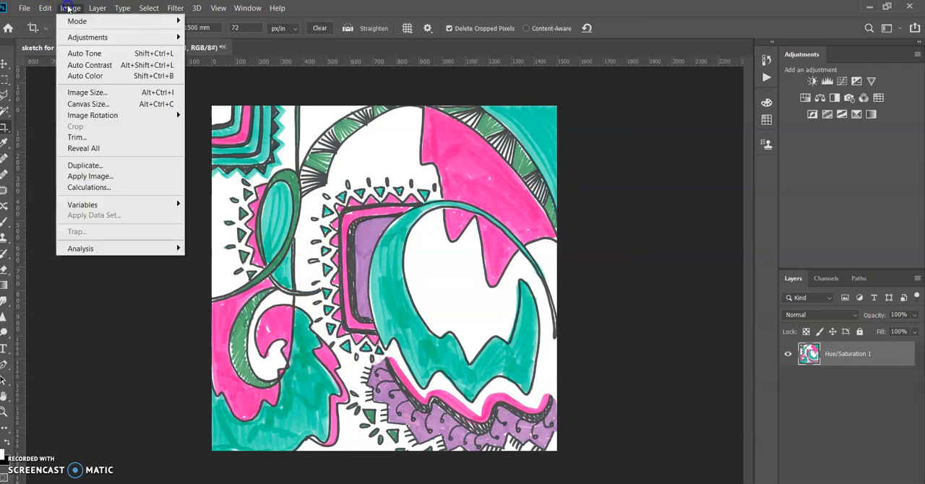
left_click(87, 105)
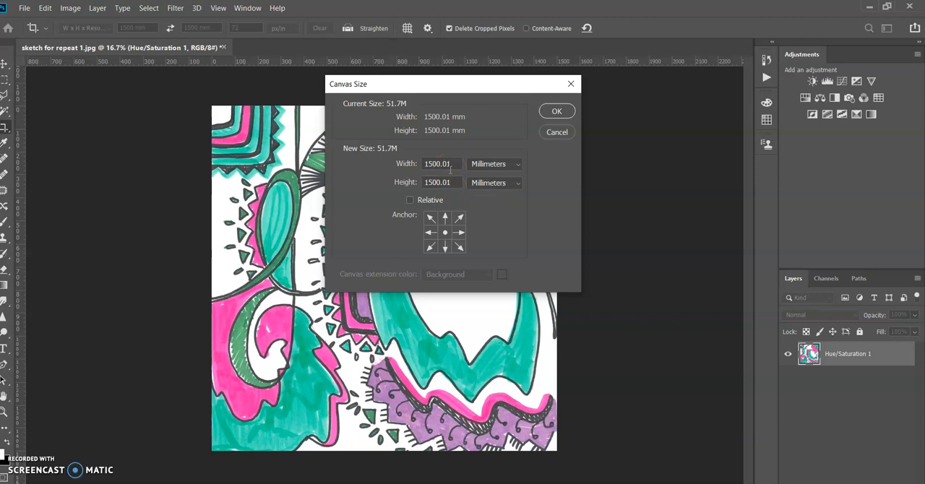
left_click(557, 111)
Enlarge the canvas to 3000 mm by 3000 mm with the anchor set to the top-left corner.
left_click(70, 8)
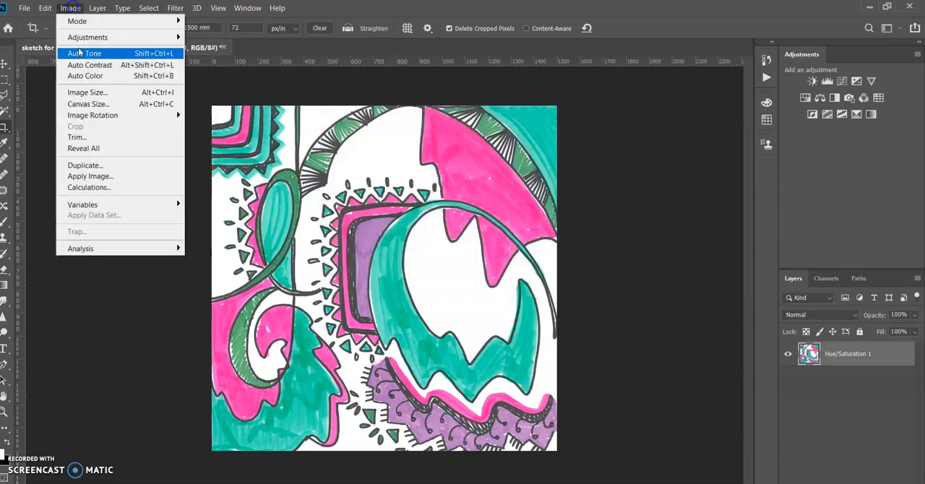
left_click(90, 104)
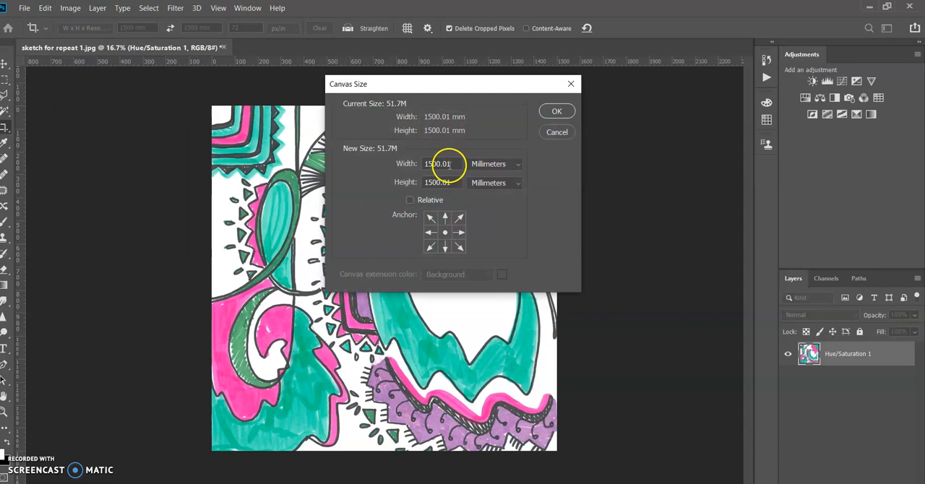
left_click_drag(449, 164, 405, 160)
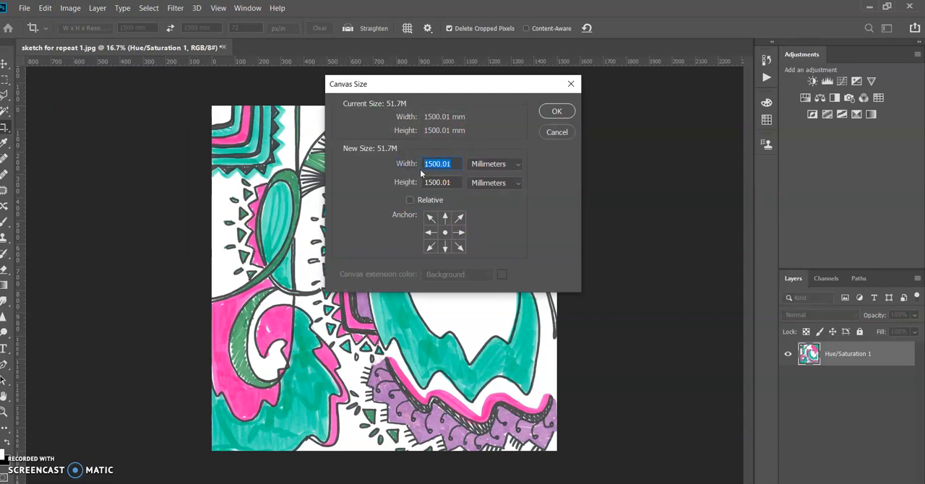
type("3000")
left_click_drag(456, 182, 421, 180)
type("3000")
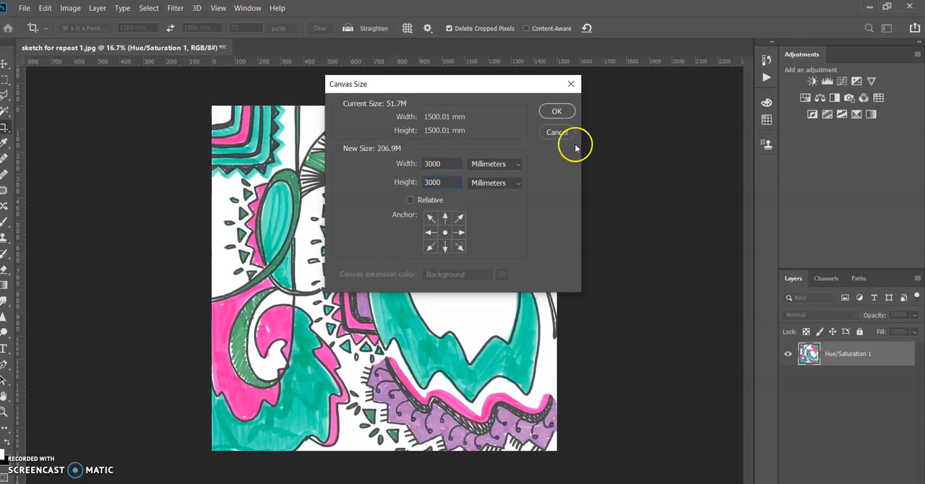
left_click(431, 221)
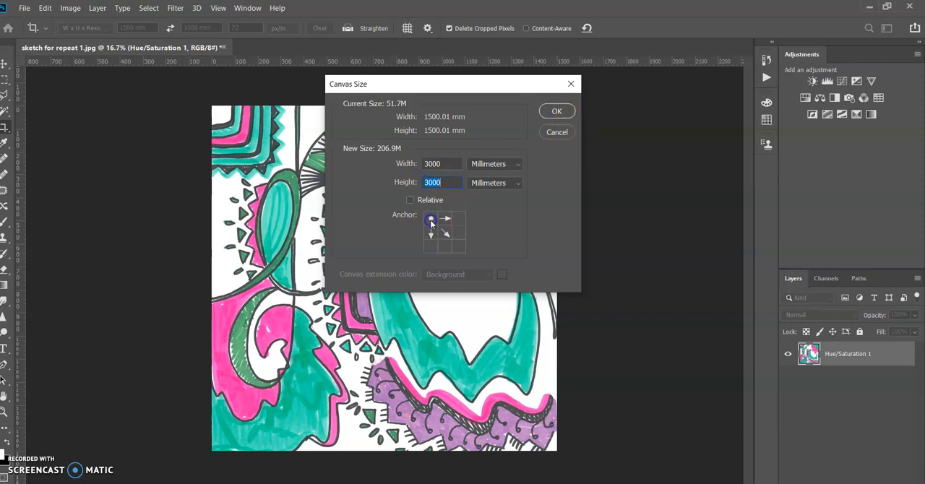
left_click(555, 111)
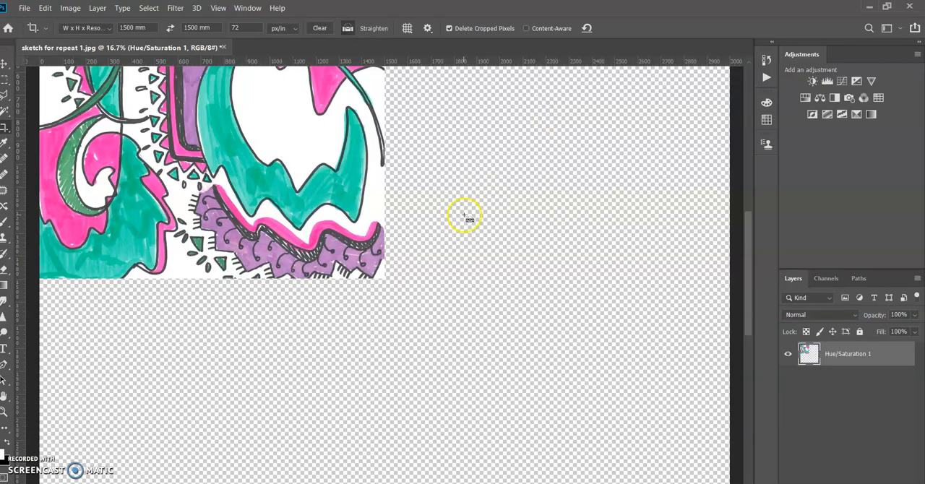
Duplicate the artwork layer and move the copy into the empty top-right quarter, flush against the original tile.
key("ctrl+minus")
key("ctrl+minus")
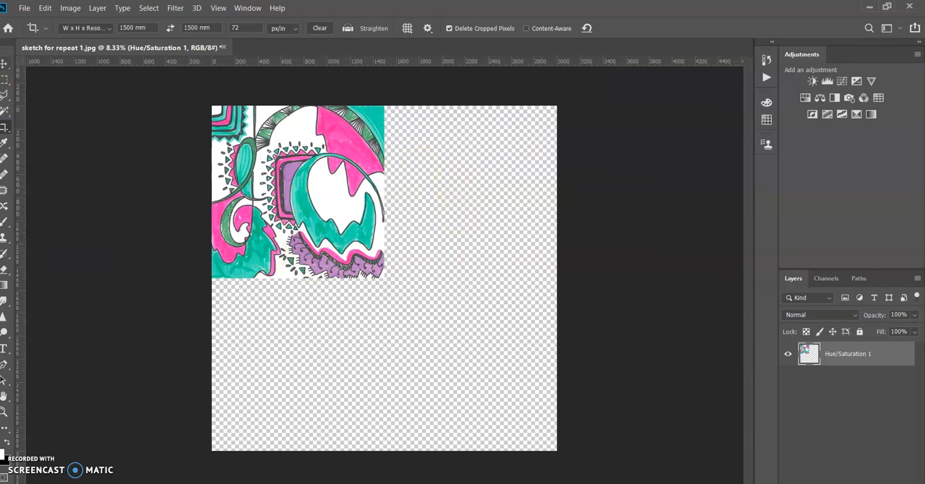
left_click(3, 64)
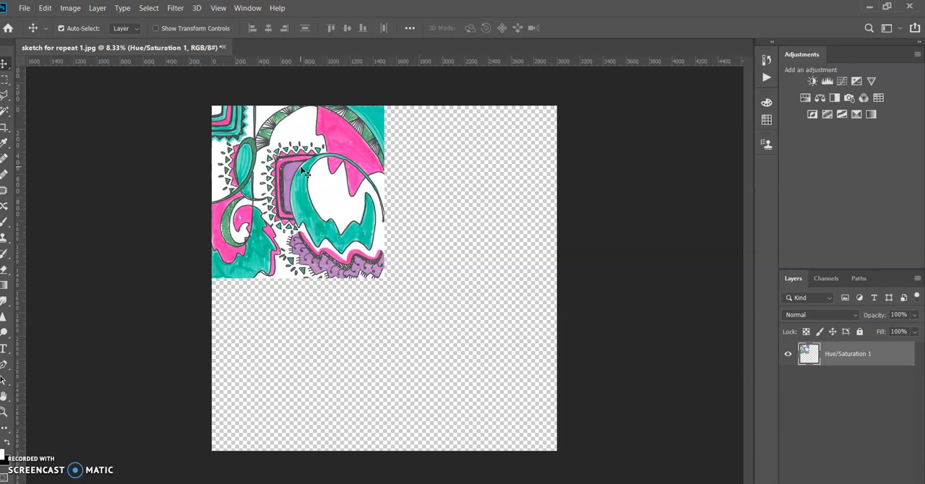
key("ctrl+t")
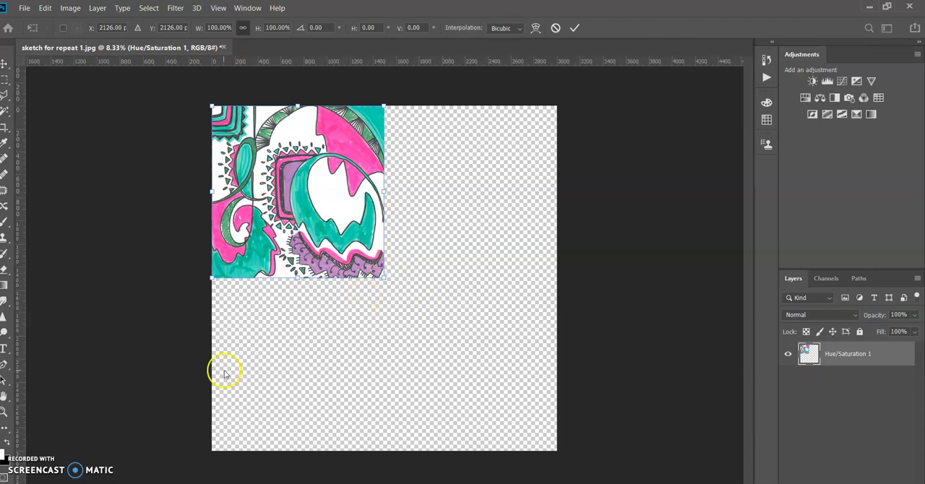
key("Return")
right_click(842, 358)
double_click(846, 354)
right_click(847, 355)
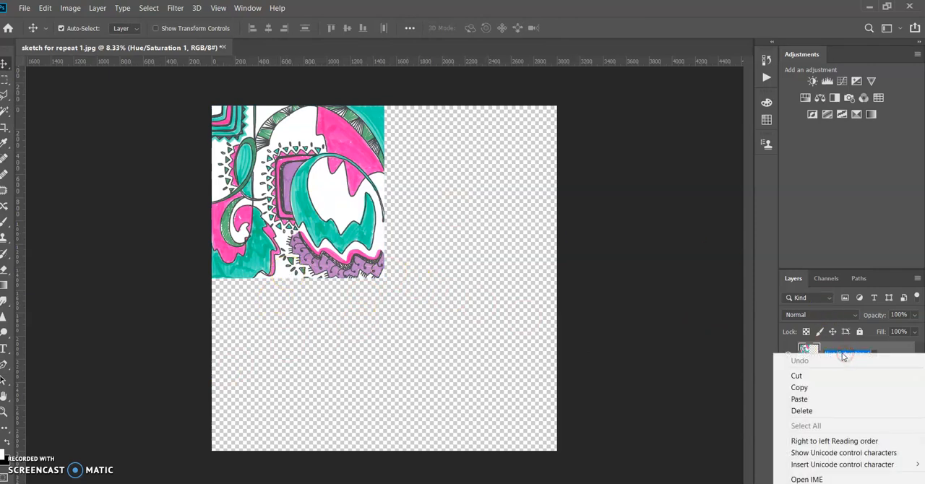
right_click(834, 350)
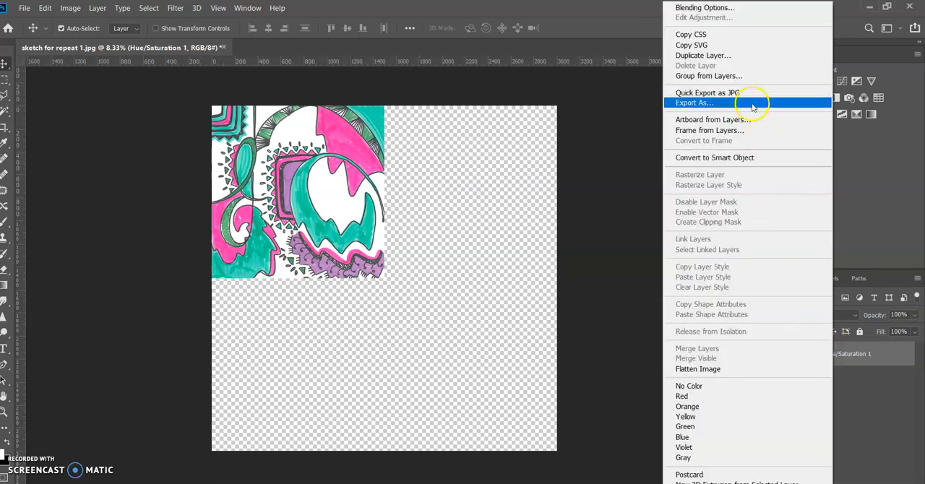
left_click(727, 58)
left_click(564, 137)
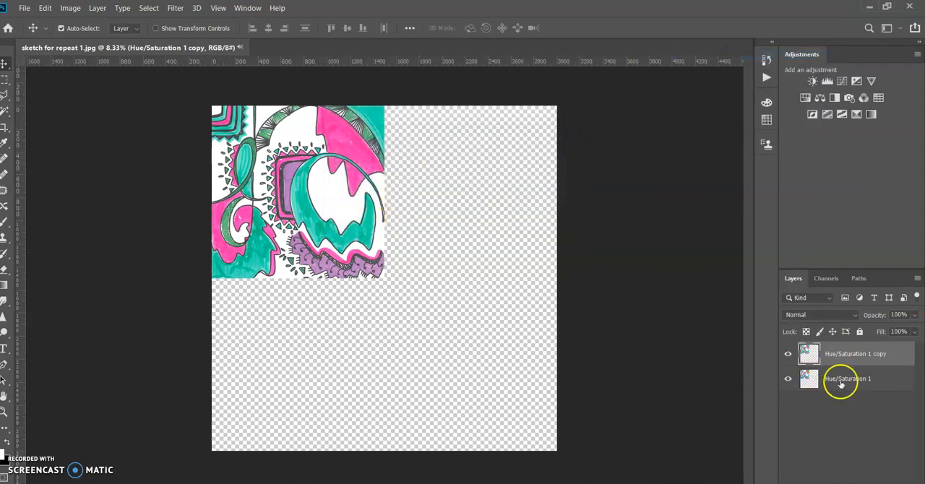
left_click_drag(287, 173, 454, 168)
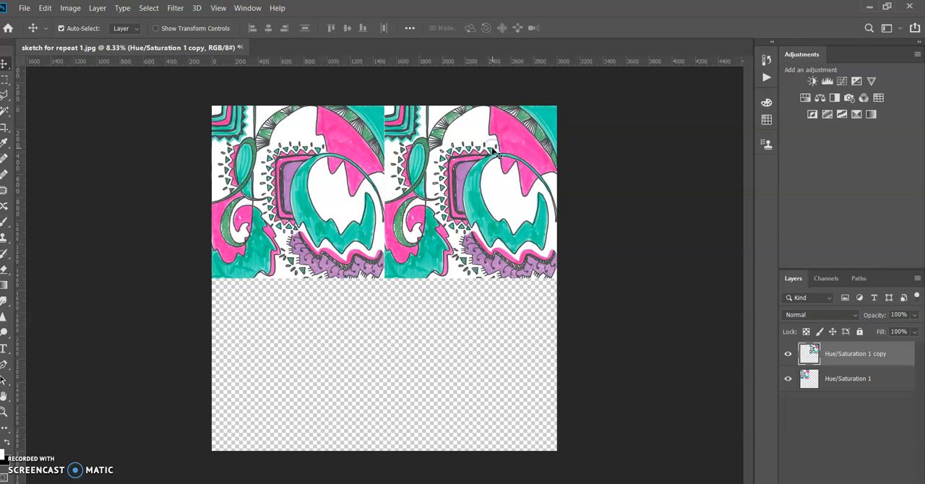
Free Transform the right-hand copy, try a vertical flip, and apply only a horizontal flip to mirror the original tile.
key("ctrl+t")
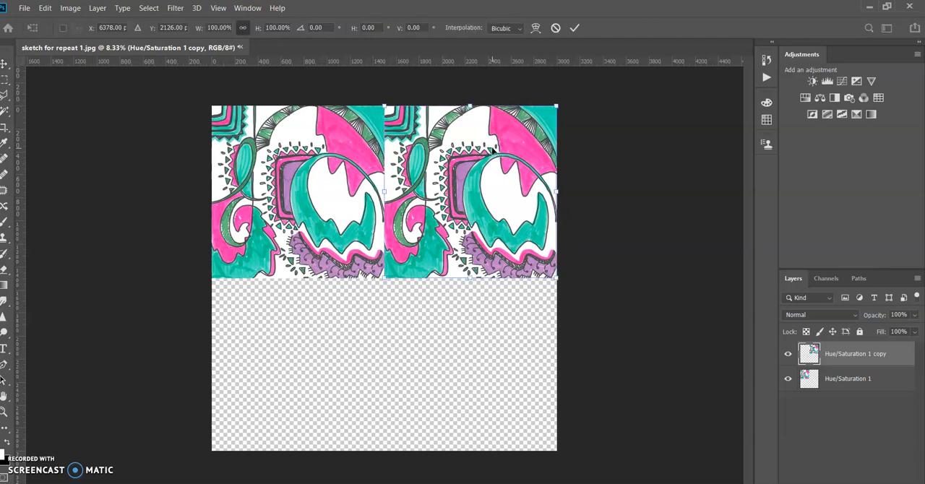
right_click(492, 149)
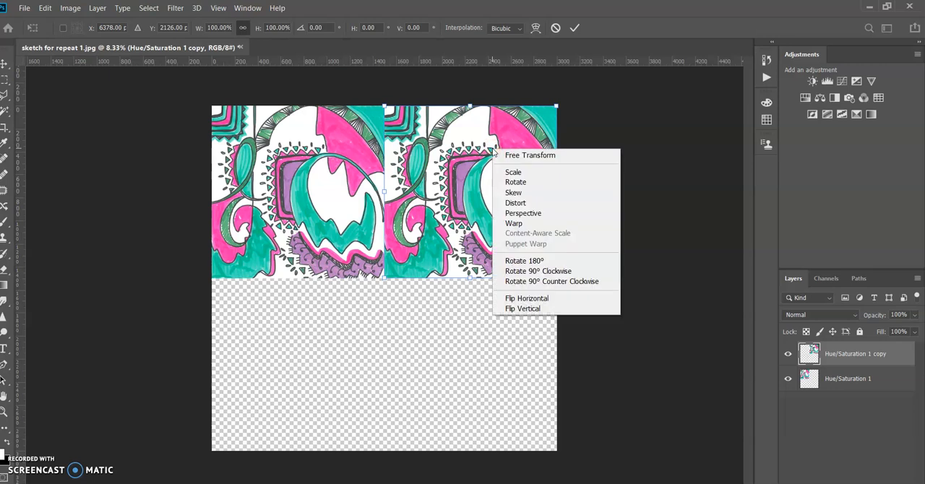
left_click(522, 301)
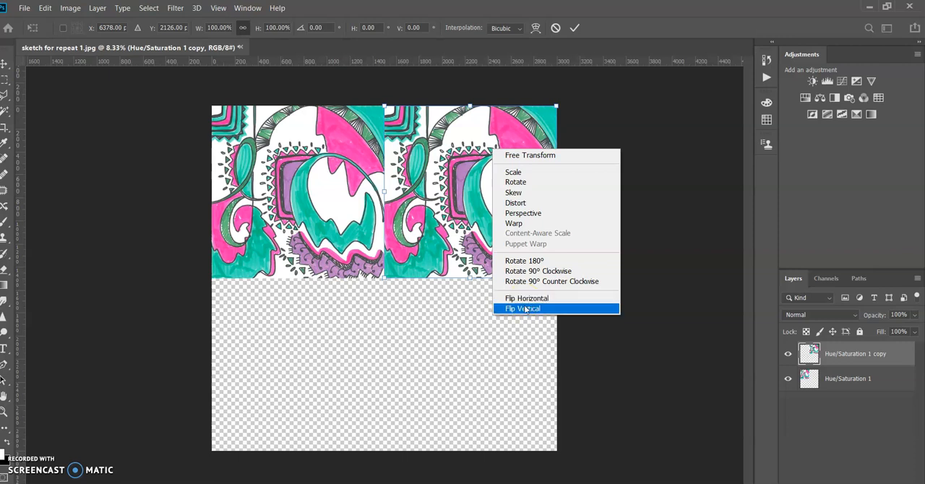
left_click(525, 309)
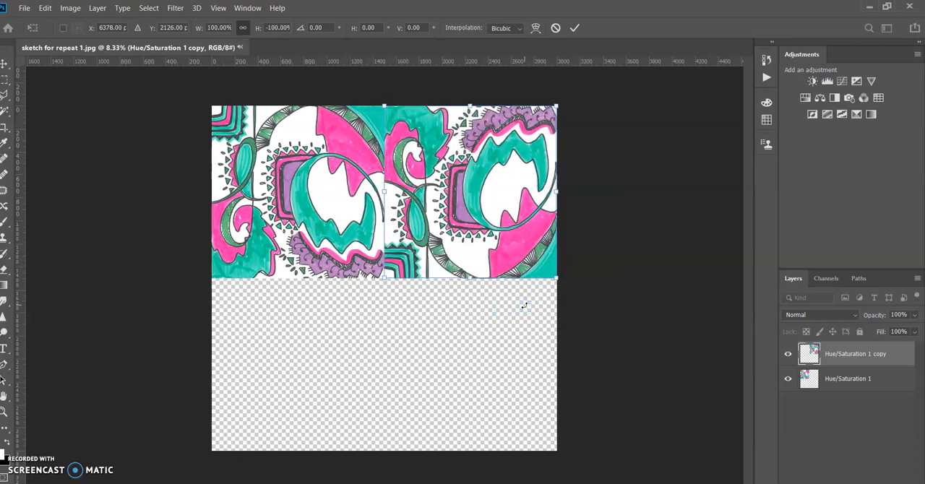
right_click(465, 243)
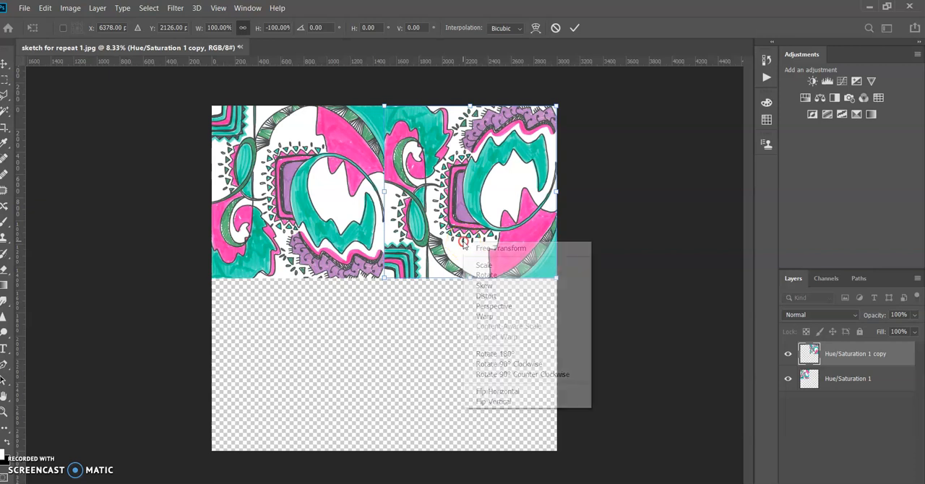
left_click(494, 391)
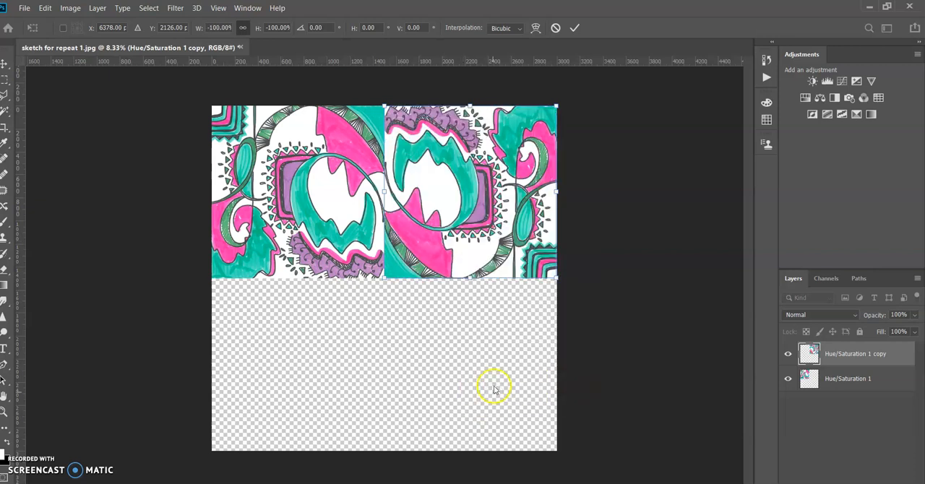
right_click(498, 227)
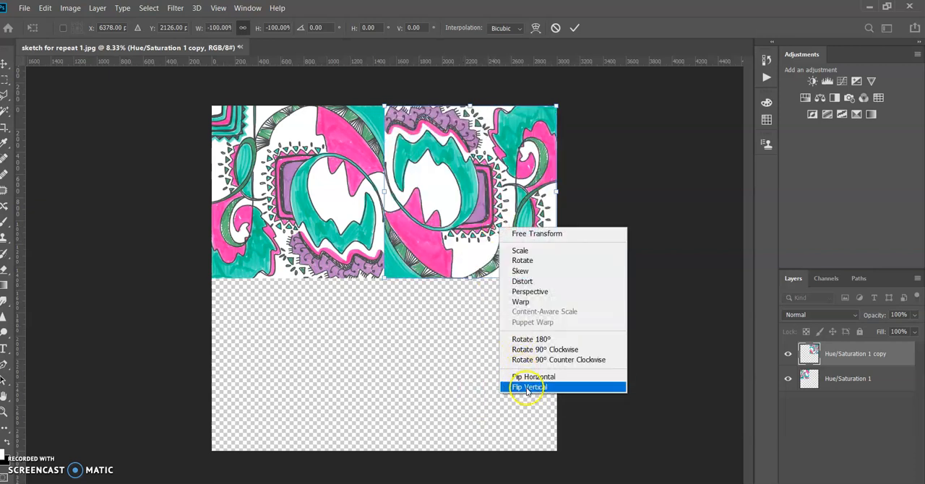
left_click(528, 388)
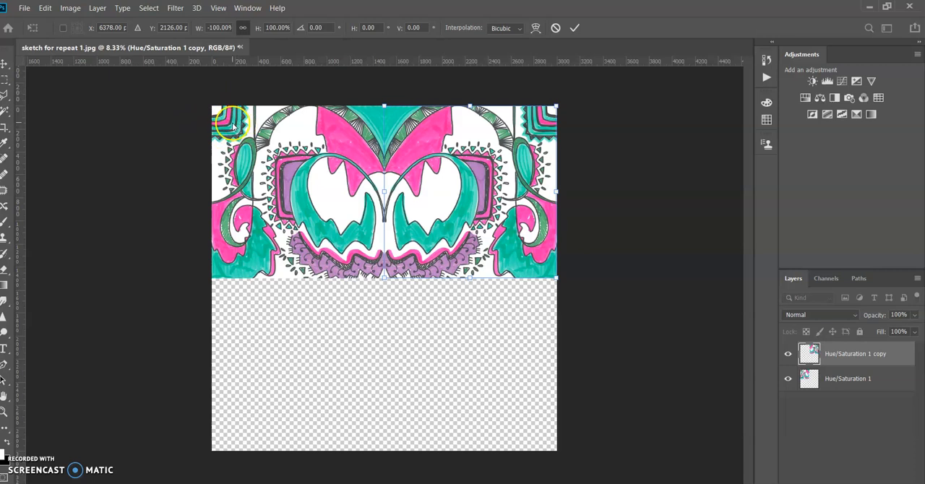
key("Return")
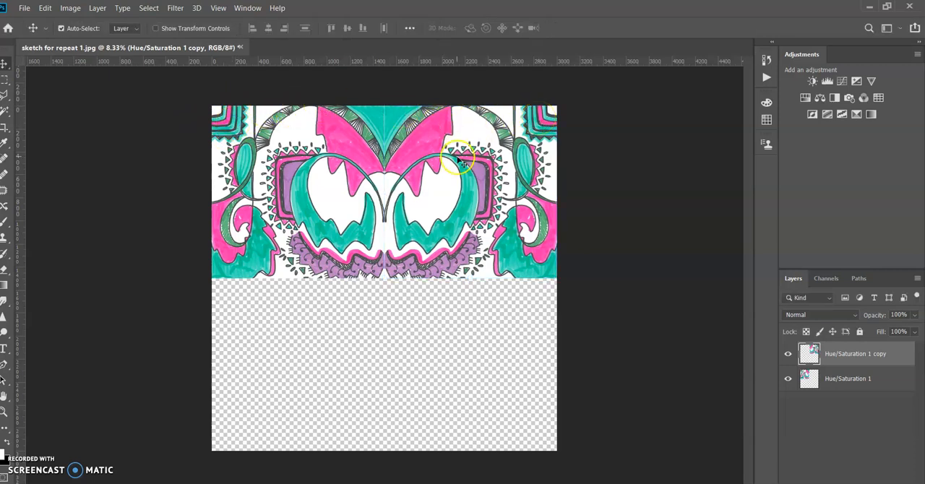
Check the seam between the mirrored tiles and merge their two layers into one.
scroll(394, 160, "up", 2)
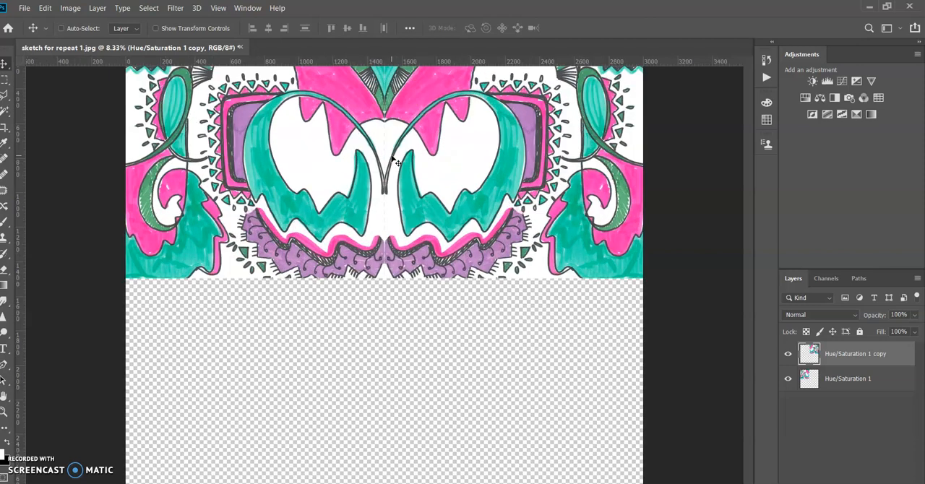
scroll(394, 160, "up", 2)
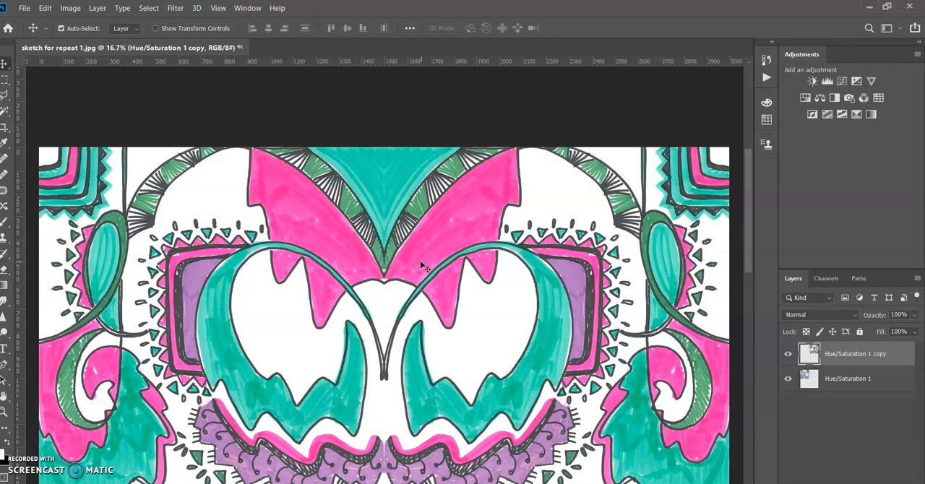
scroll(422, 264, "down", 2)
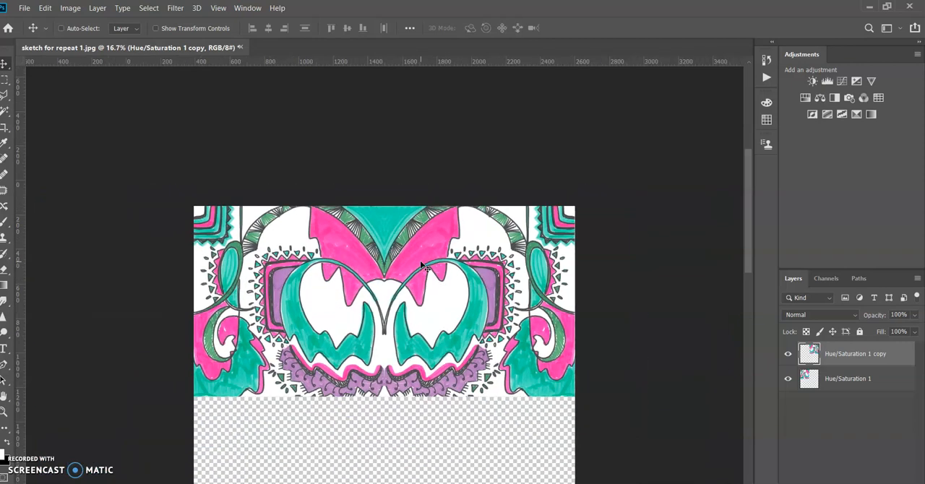
left_click(849, 380)
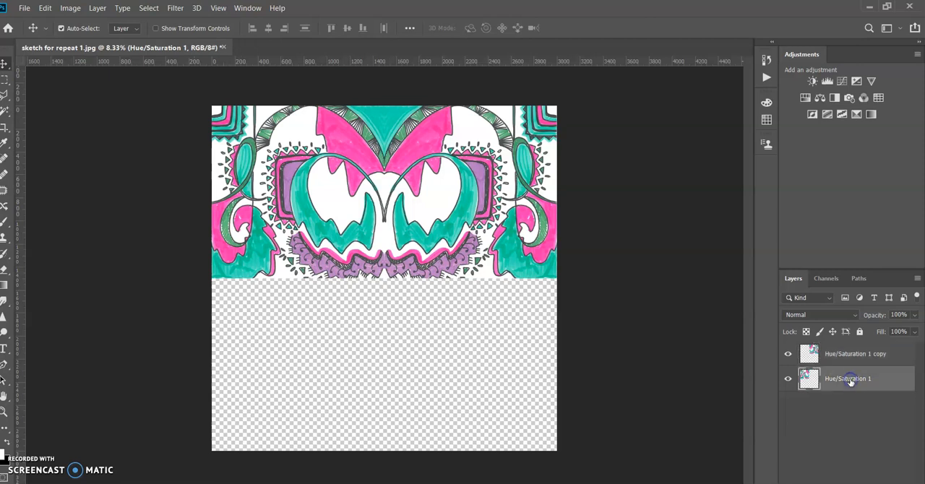
left_click(853, 360, "shift")
right_click(856, 357)
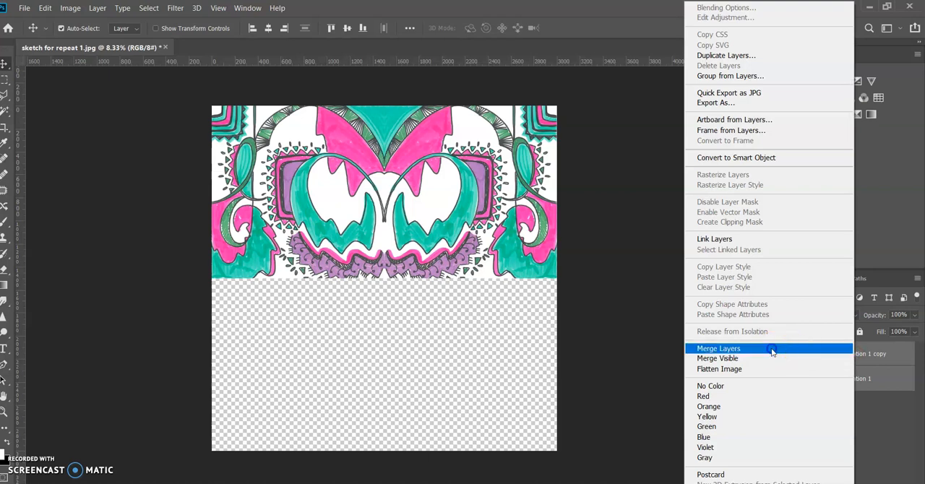
left_click(772, 350)
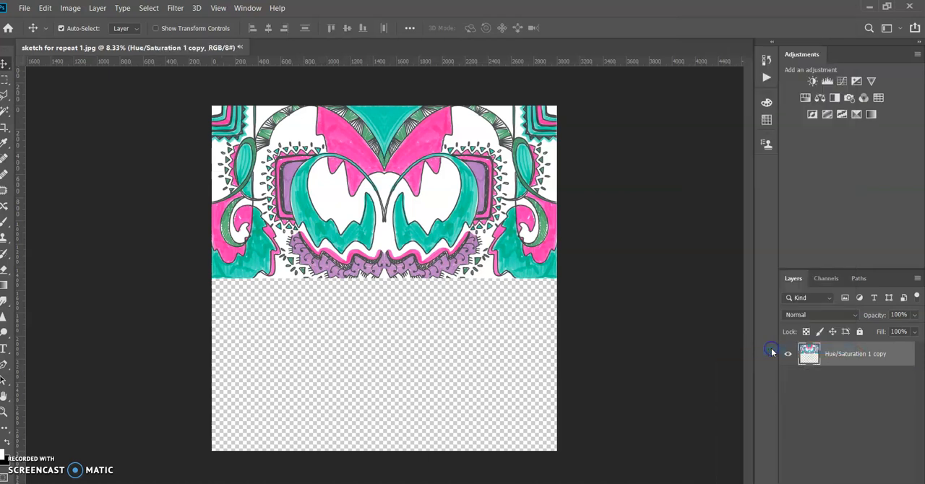
Duplicate the merged layer and move the copy into the empty lower half, flush beneath the upper row.
right_click(863, 357)
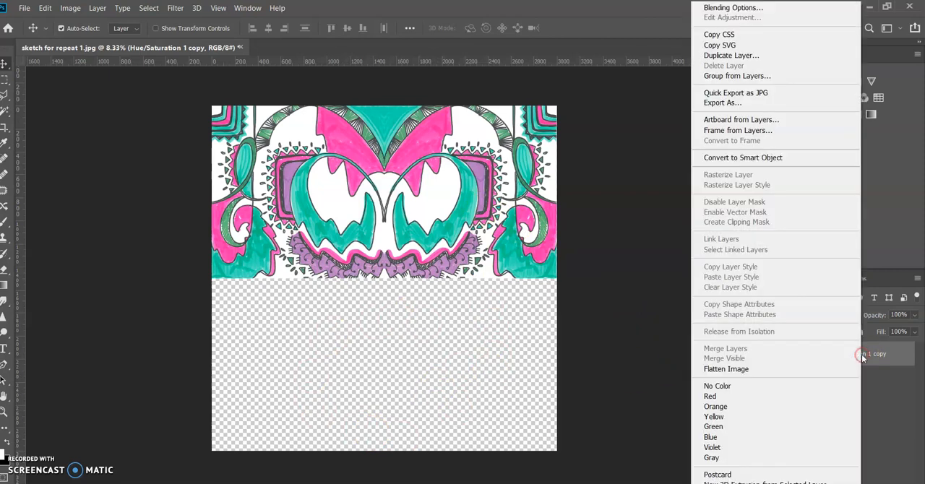
left_click(781, 55)
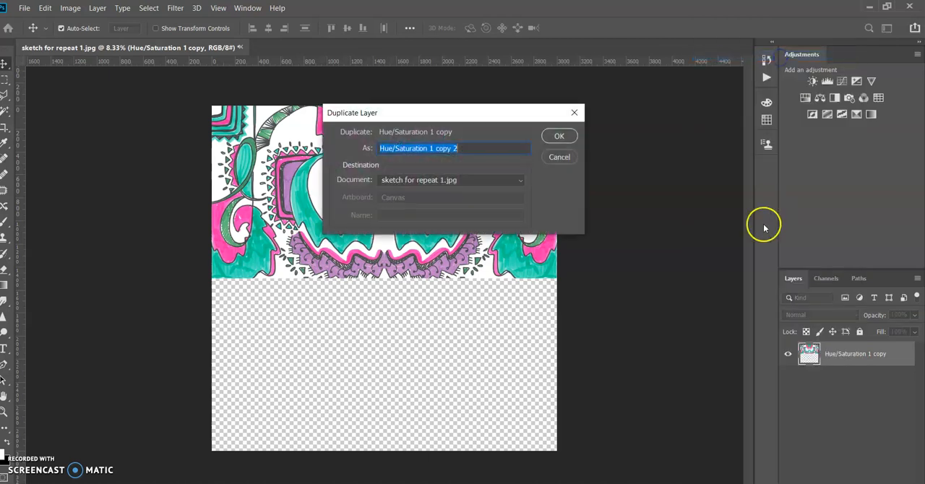
left_click(563, 136)
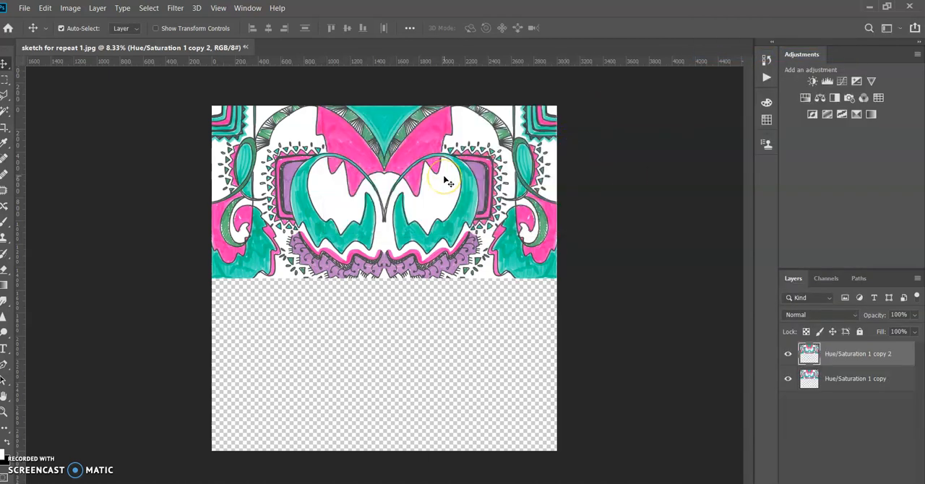
left_click_drag(444, 180, 436, 349)
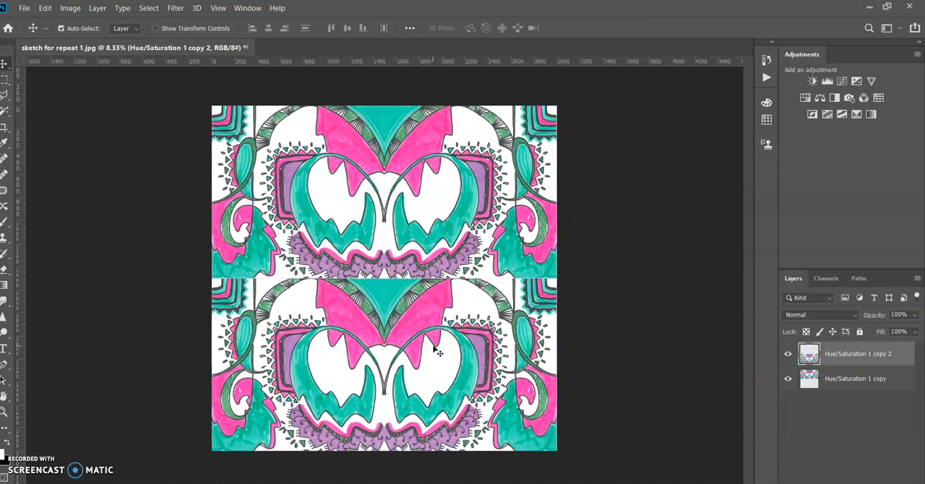
Free Transform the lower copy, flipping it both horizontally and vertically so it mirrors the upper row.
key("ctrl+t")
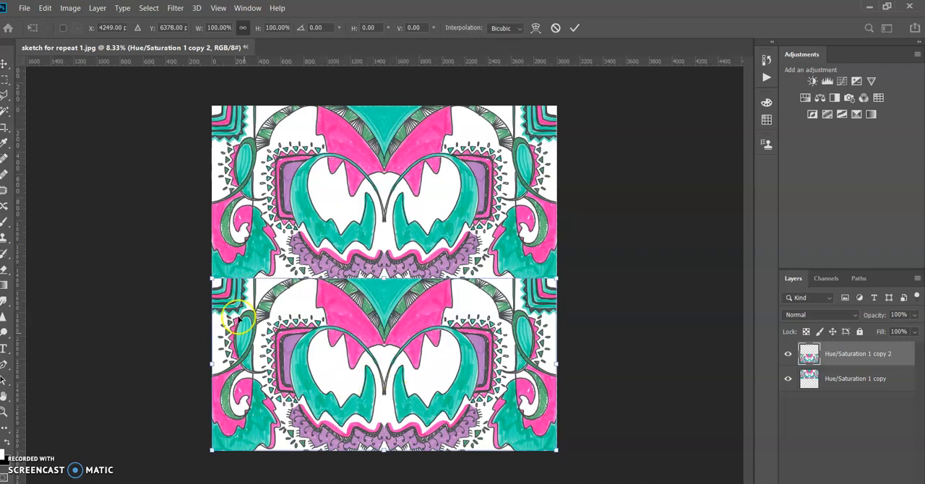
right_click(318, 292)
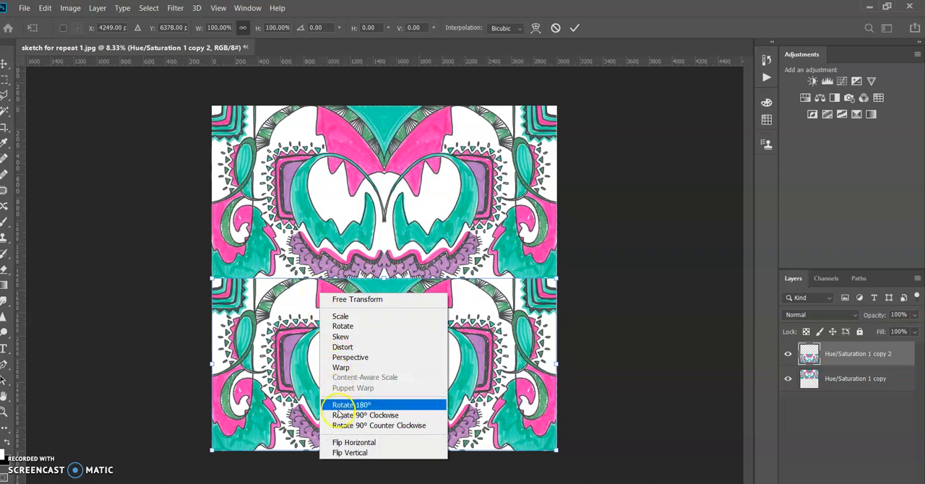
left_click(347, 448)
right_click(361, 413)
left_click(368, 405)
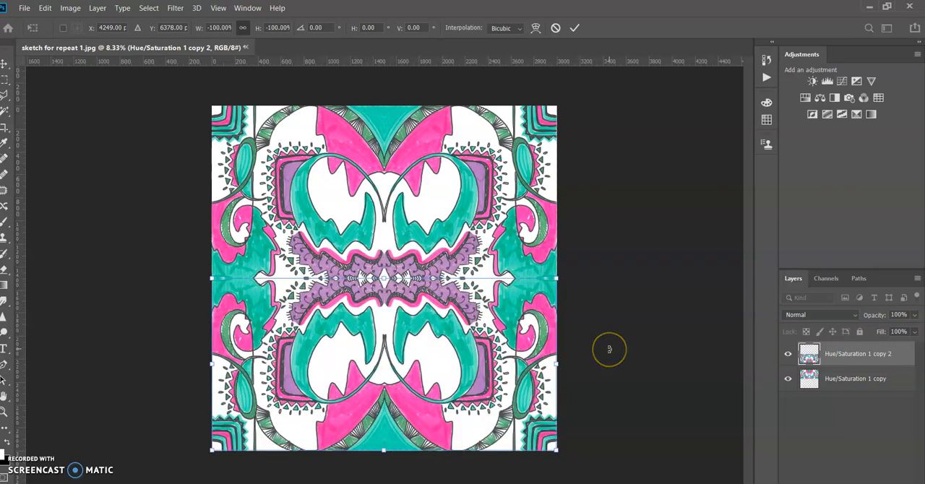
key("Return")
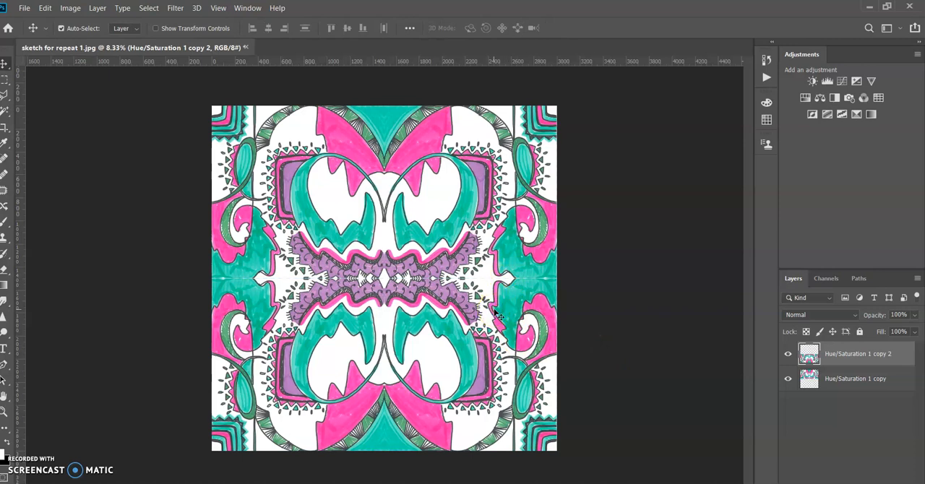
Nudge the flipped lower copy upward to close the seam with the upper row, and merge the two layers into one.
key("Up")
key("Up")
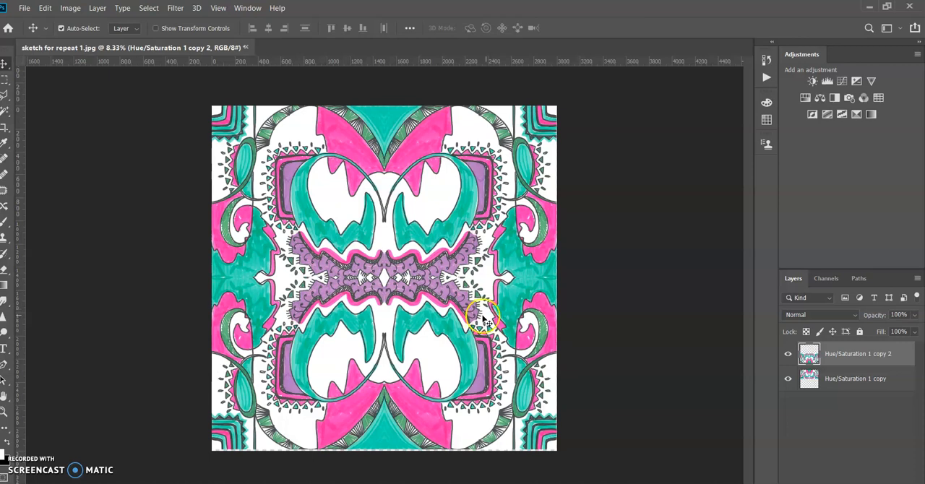
left_click(595, 319)
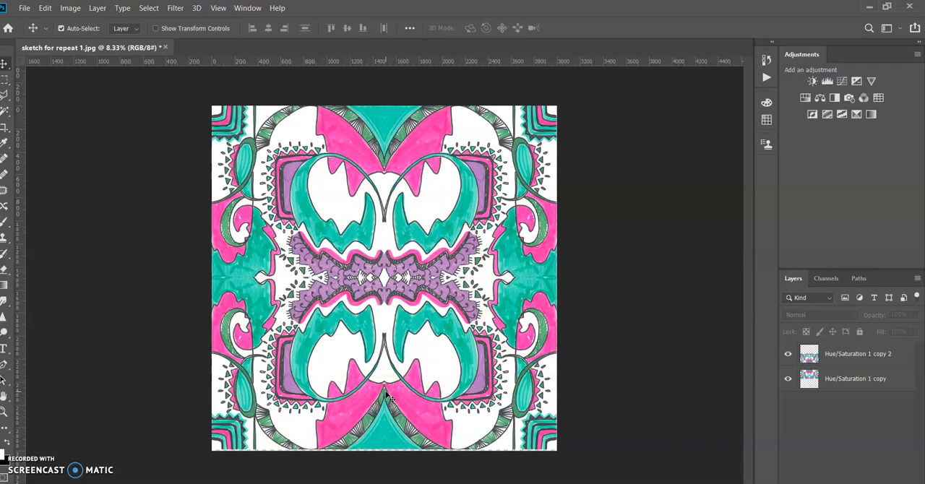
left_click(855, 381)
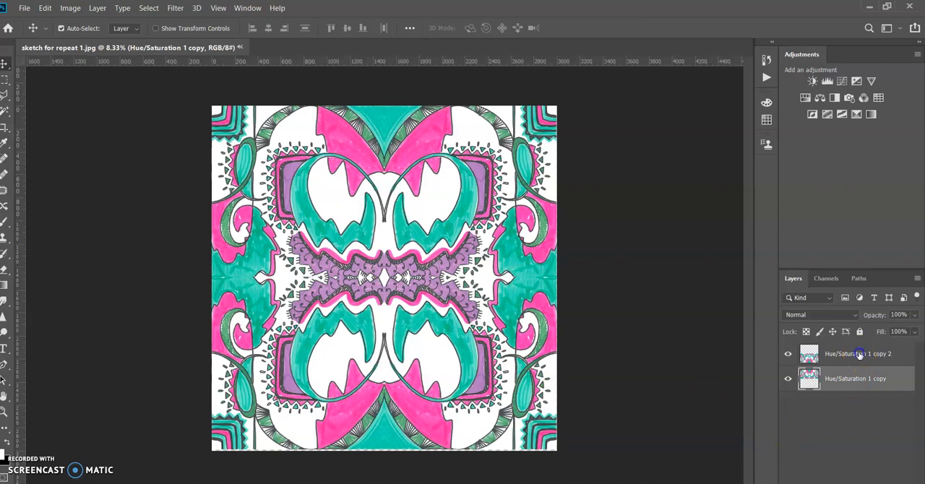
left_click(859, 354, "ctrl")
right_click(858, 355)
left_click(723, 349)
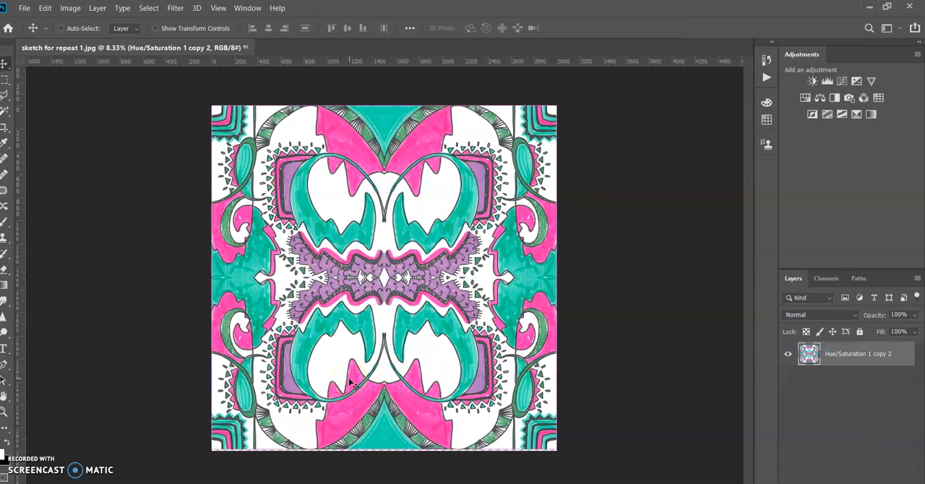
Scale the merged pattern to 100.66% with Free Transform so it covers the thin gap along the canvas's bottom edge.
key("ctrl+plus")
key("ctrl+plus")
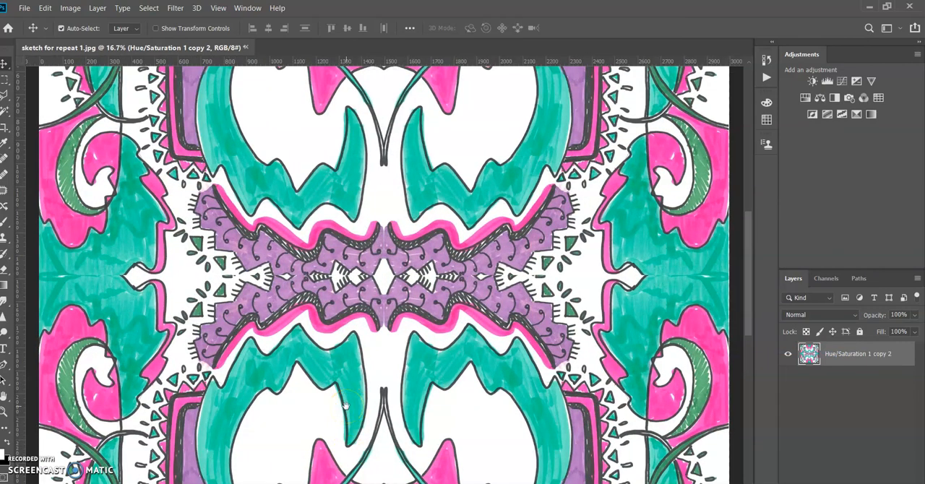
scroll(347, 412, "down", 5)
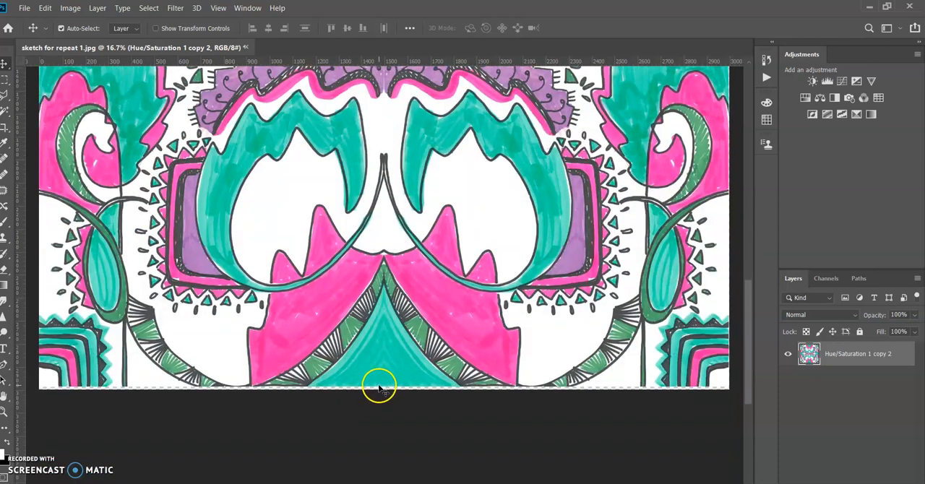
key("ctrl+minus")
key("ctrl+minus")
key("ctrl+minus")
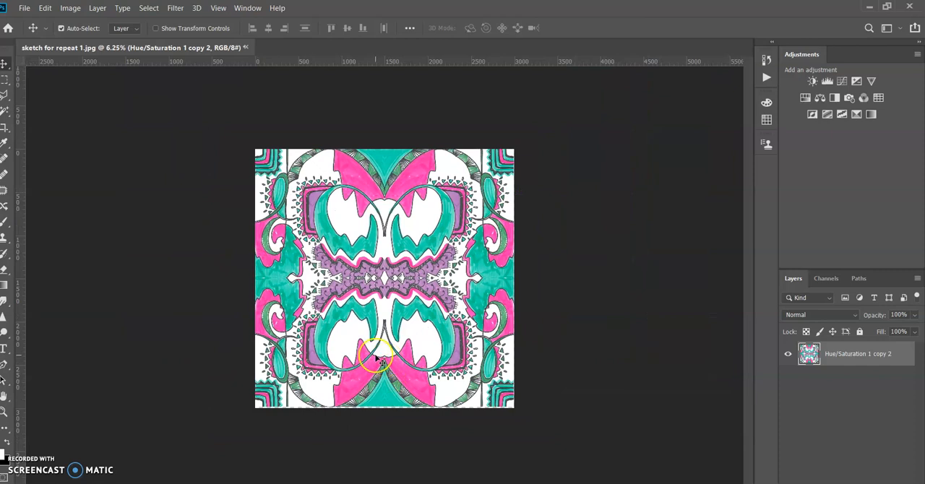
key("ctrl+t")
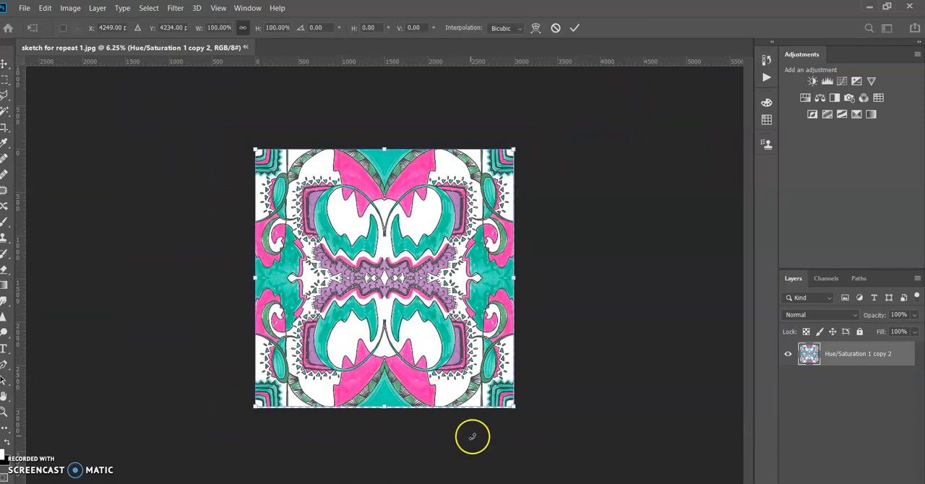
left_click_drag(511, 409, 513, 409)
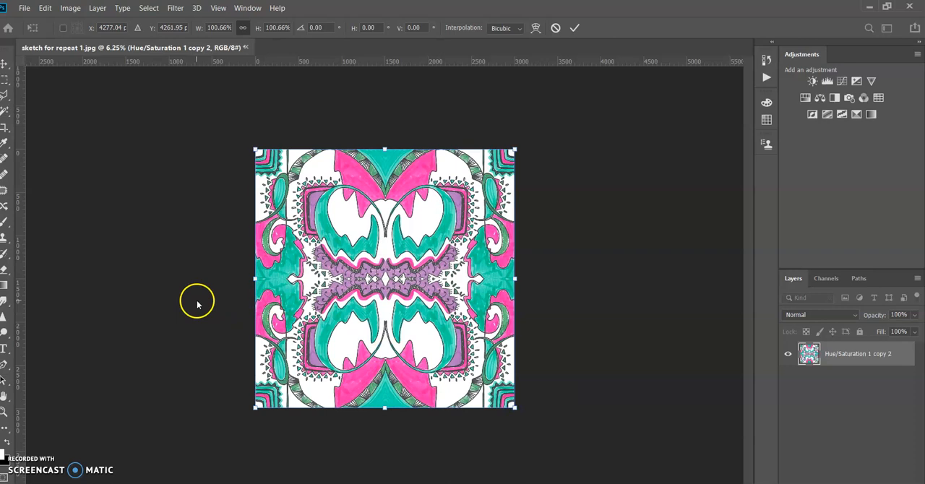
key("Return")
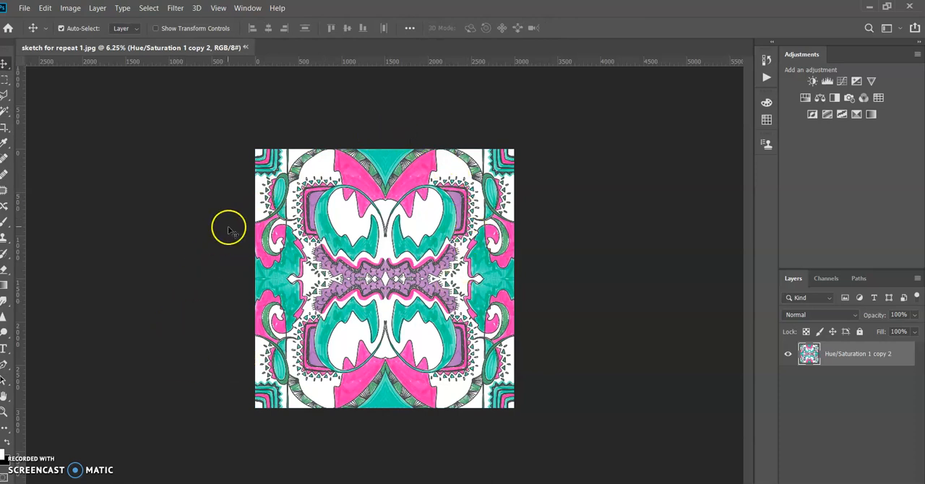
Convert the image to CMYK Color mode, accepting the U.S. Web Coated (SWOP) v2 profile, and keep the pattern filling the canvas.
left_click(75, 9)
mouse_move(80, 20)
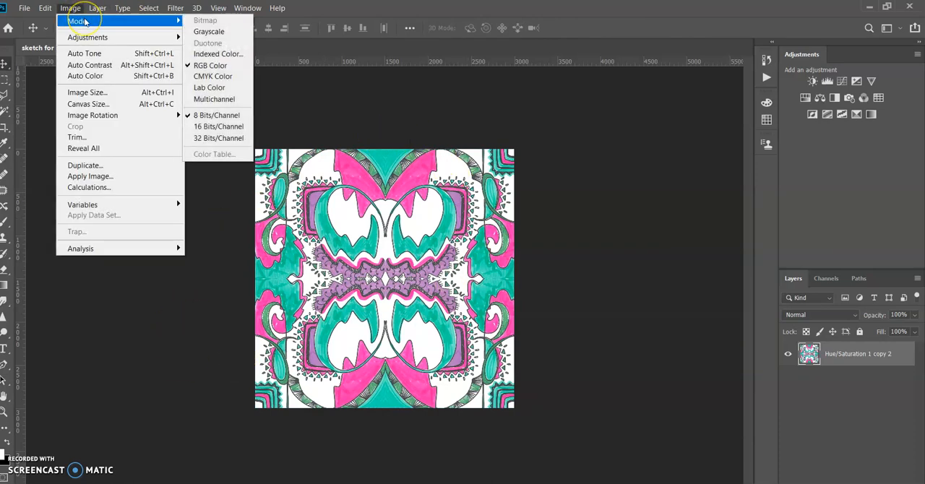
left_click(217, 77)
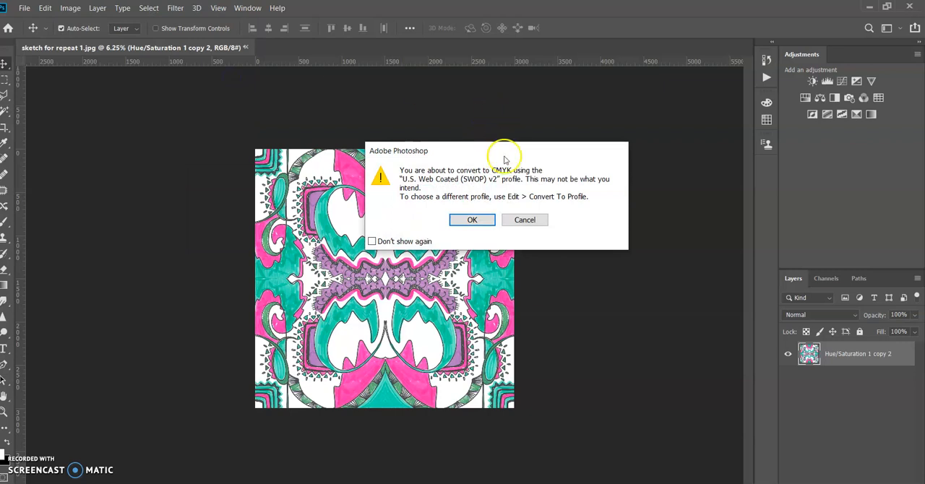
left_click(473, 220)
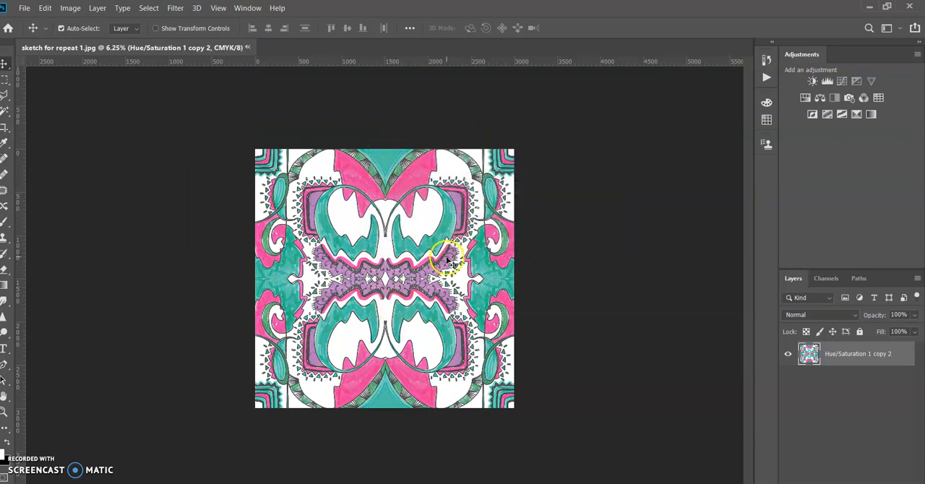
left_click_drag(352, 210, 123, 64)
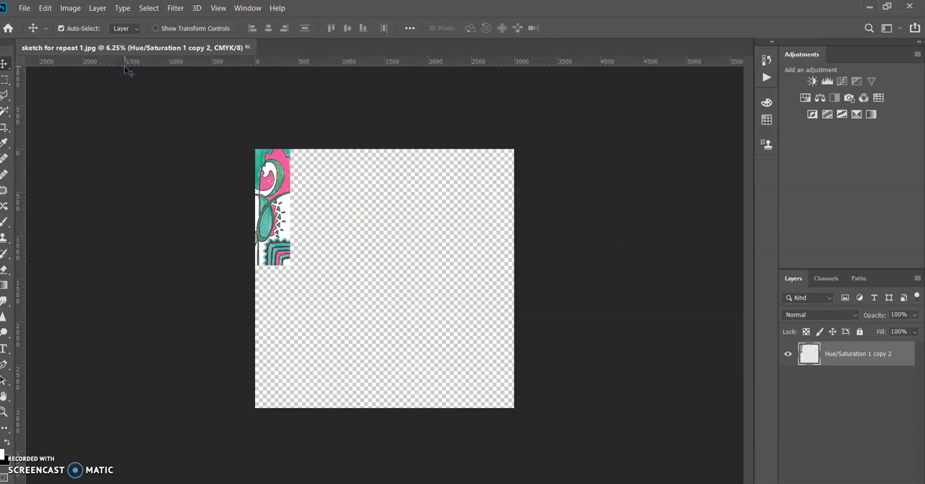
key("ctrl+z")
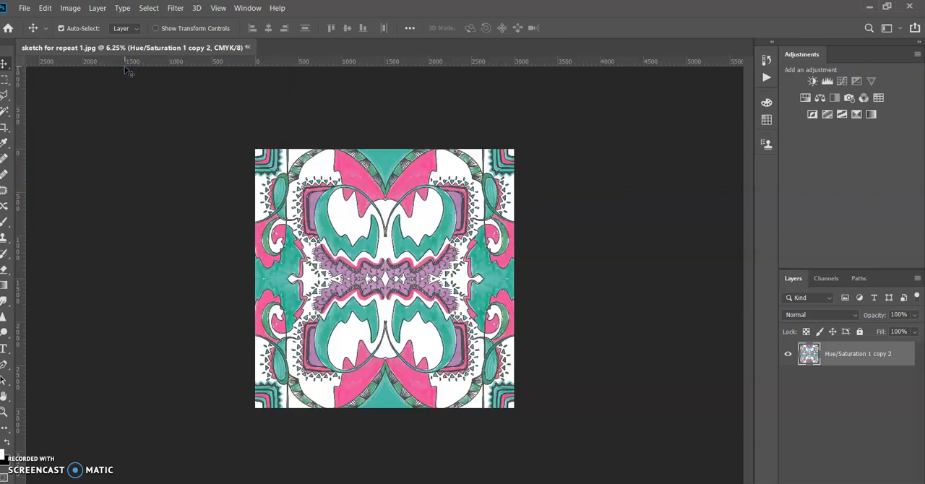
Set up a JPG export of the pattern with an image size of 2500 x 2500 px.
left_click(26, 9)
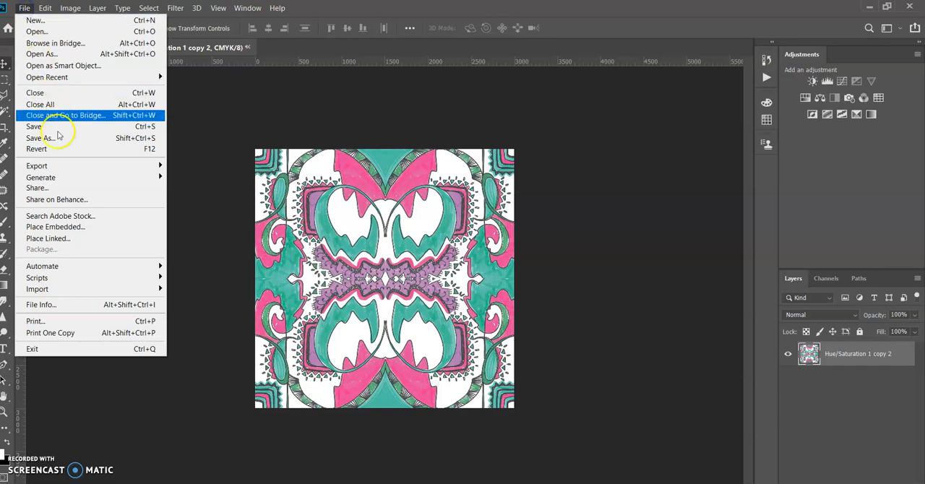
mouse_move(72, 168)
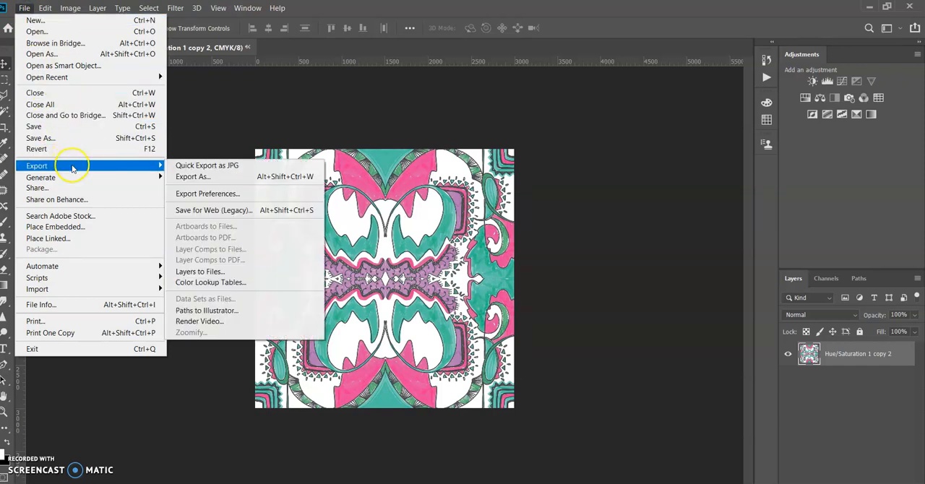
left_click(200, 181)
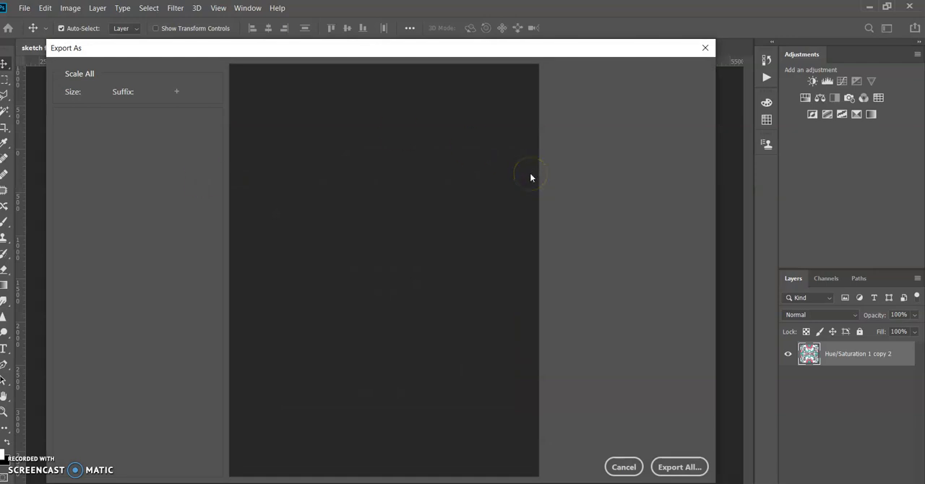
left_click(632, 156)
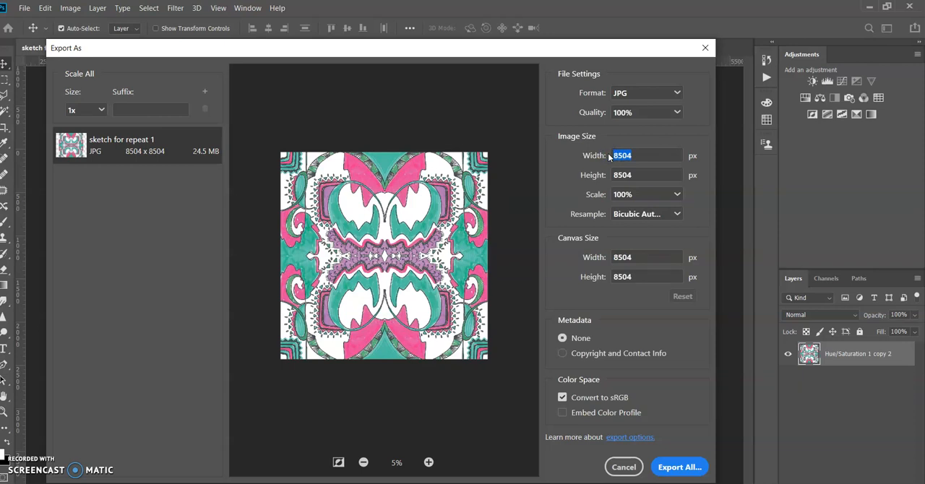
type("500")
key("Tab")
left_click(632, 174)
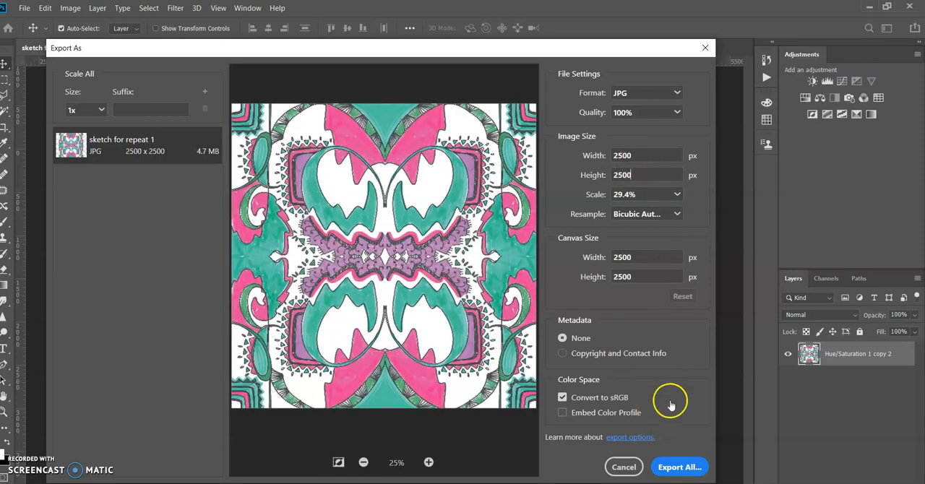
Export the pattern to the Images folder under the file name "Repeat Pattern_NAME".
left_click(679, 468)
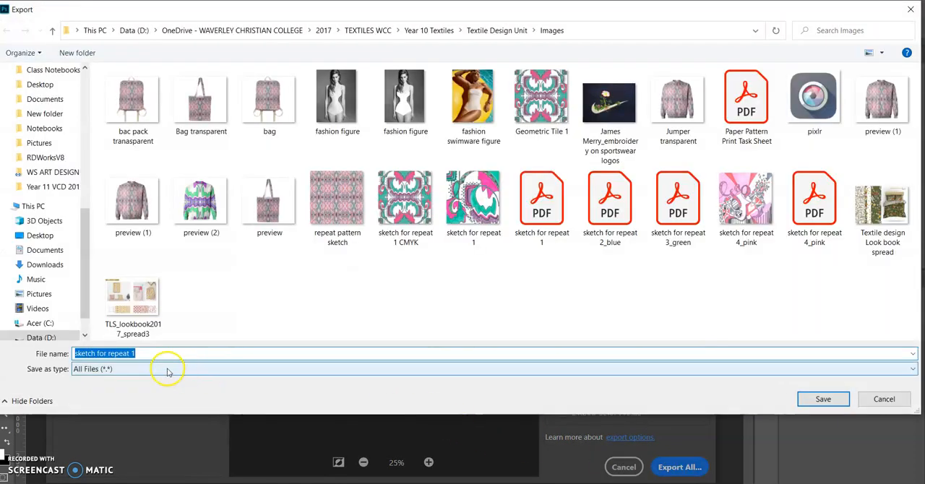
type("Reaeat")
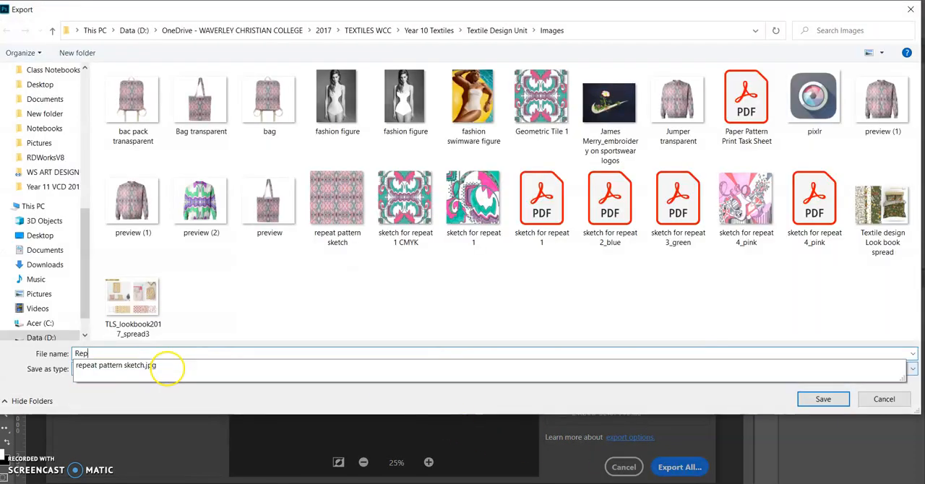
type(" Pattern")
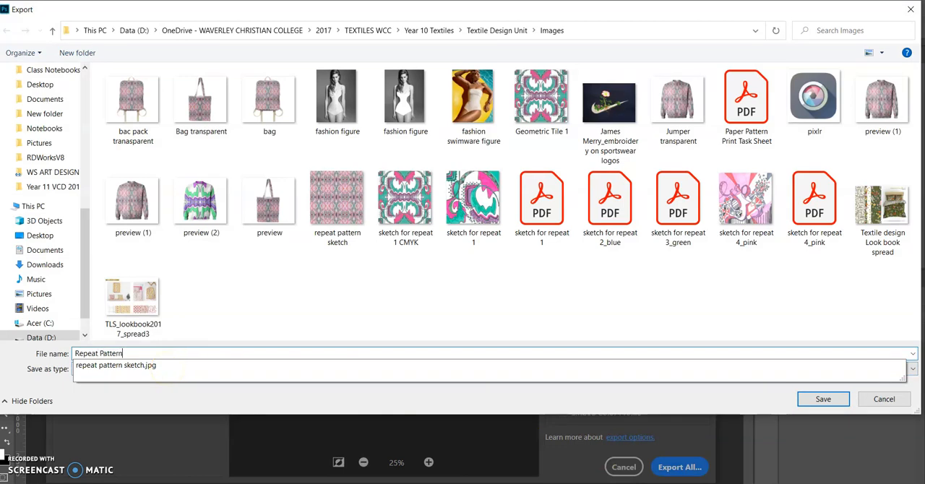
type("_NAME")
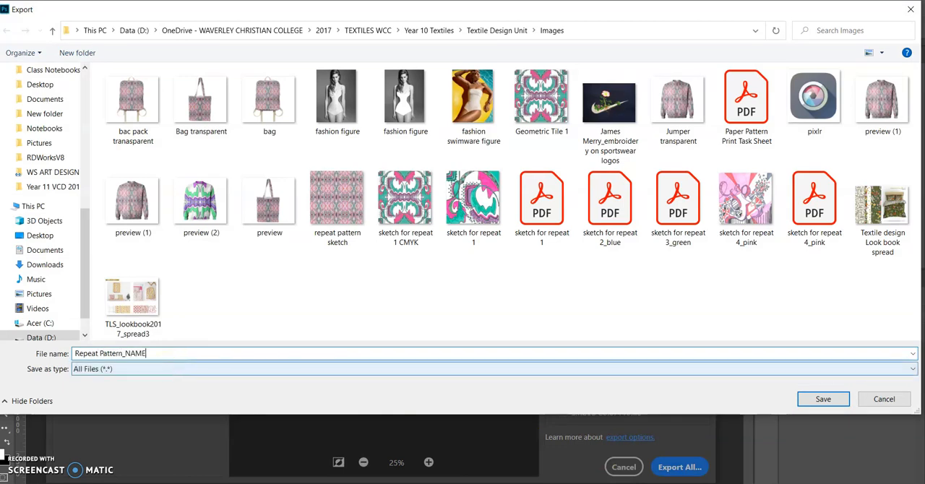
left_click(823, 398)
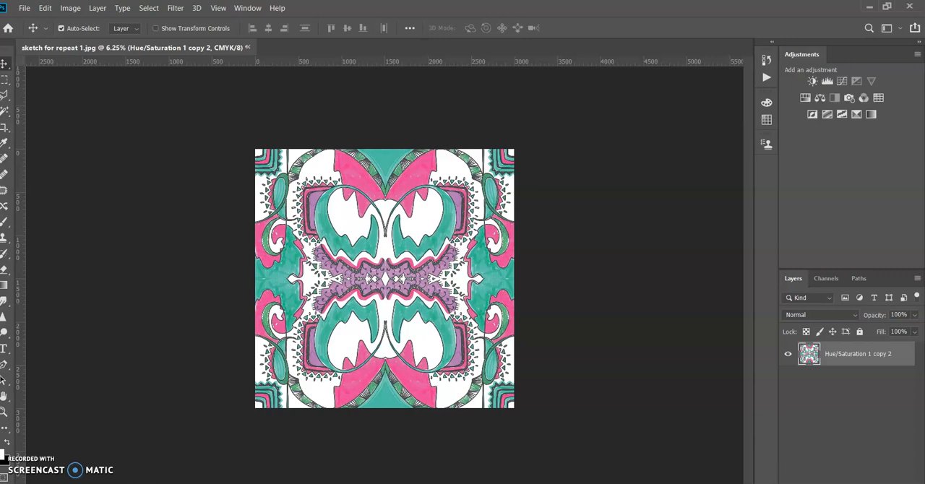
mouse_move(485, 483)
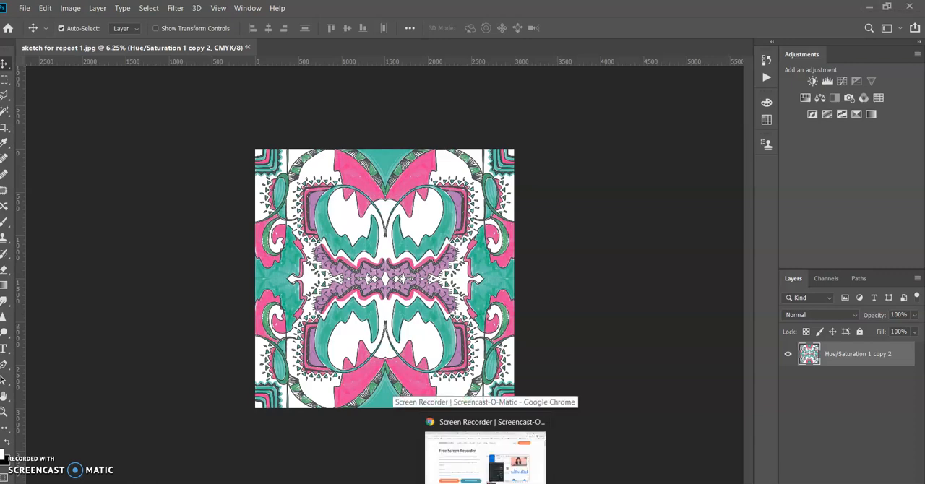
left_click(485, 459)
left_click(484, 10)
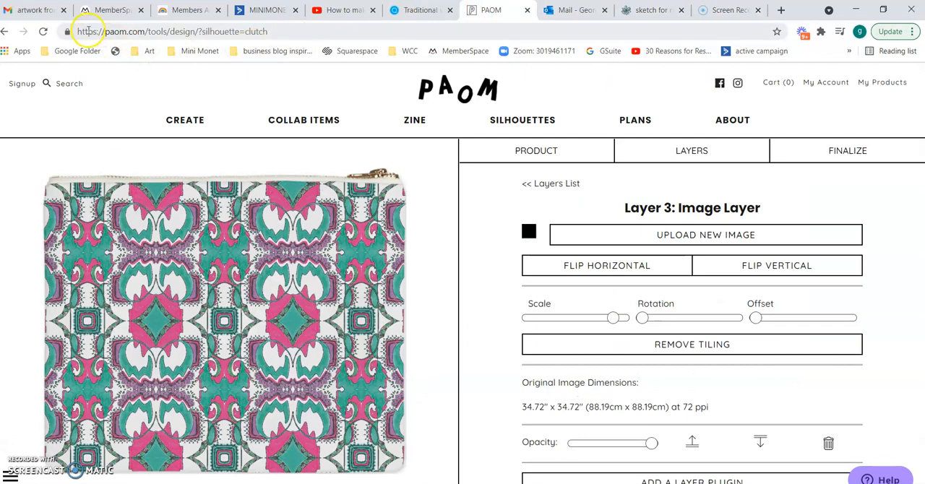
left_click_drag(77, 31, 132, 20)
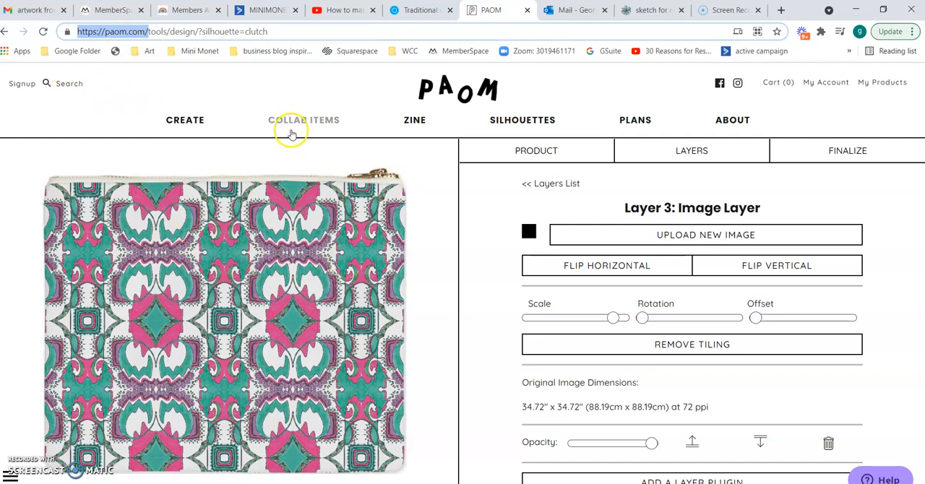
Start a new PAOM design and choose the bomber jacket from the product list.
left_click(197, 120)
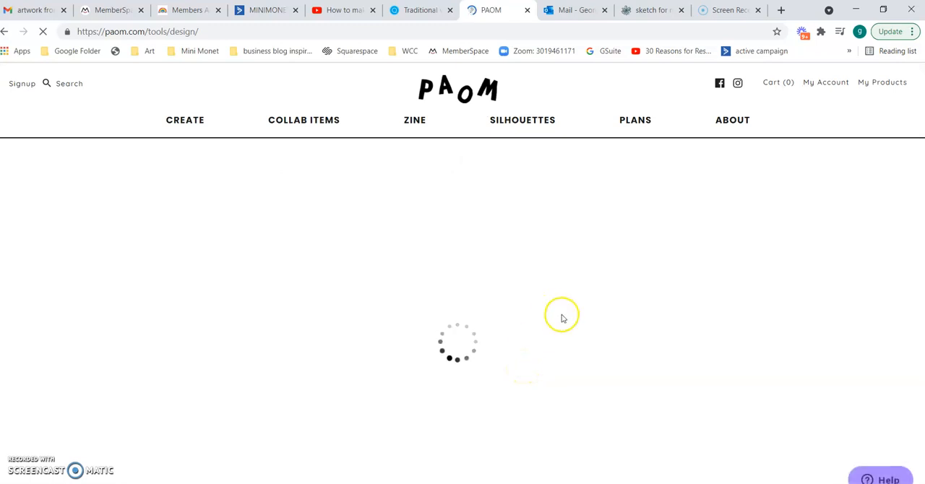
scroll(637, 363, "down", 3)
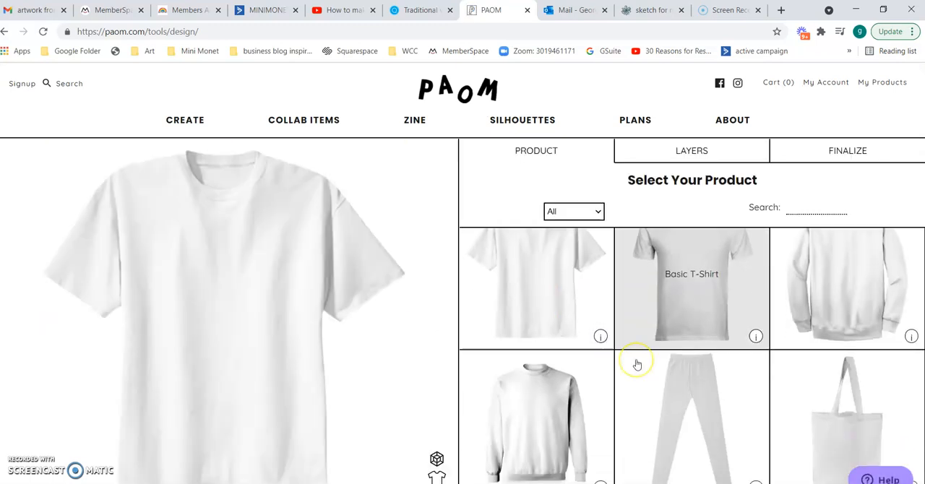
scroll(636, 364, "down", 3)
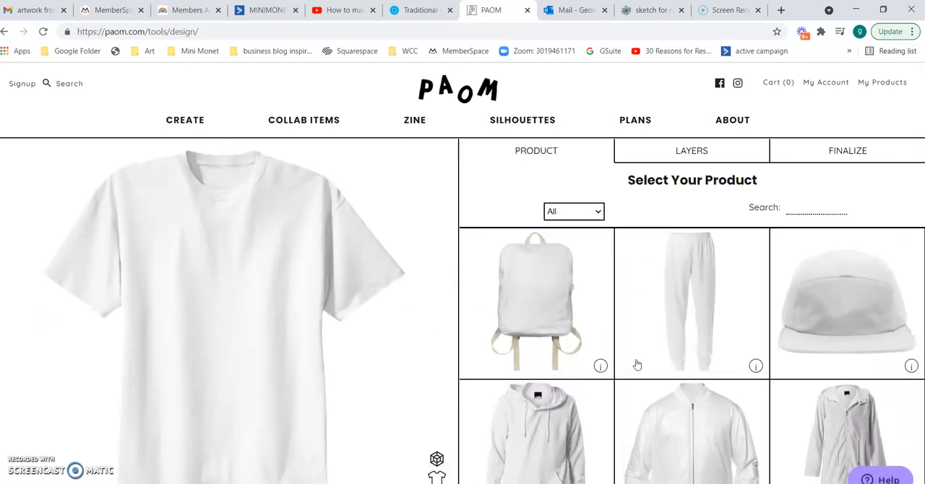
left_click(636, 365)
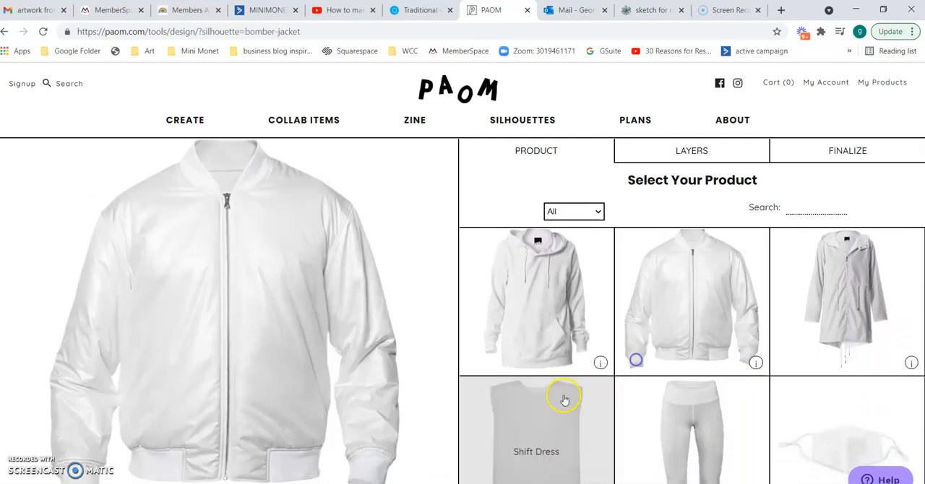
Browse the product list and change the product to the Neoprene Clutch.
scroll(611, 427, "down", 1)
scroll(611, 429, "down", 3)
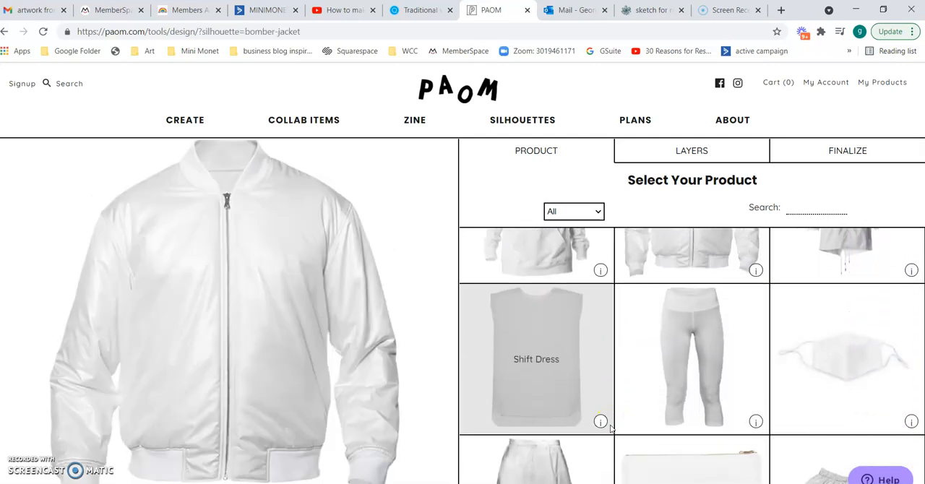
scroll(611, 428, "up", 1)
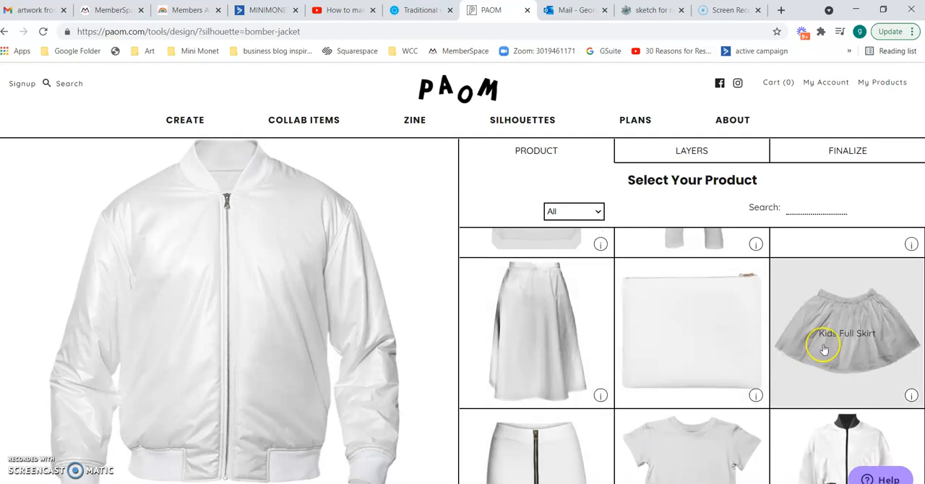
scroll(824, 348, "up", 3)
scroll(824, 350, "up", 2)
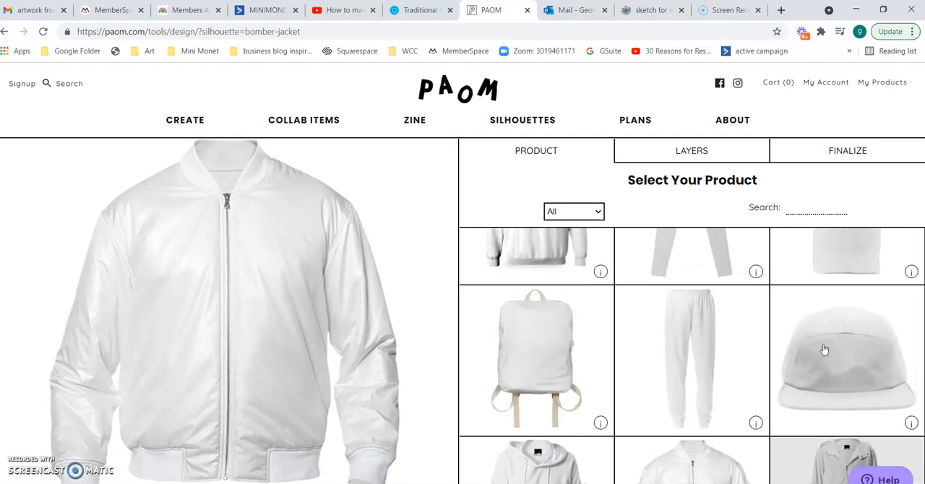
scroll(825, 350, "down", 5)
scroll(824, 350, "up", 2)
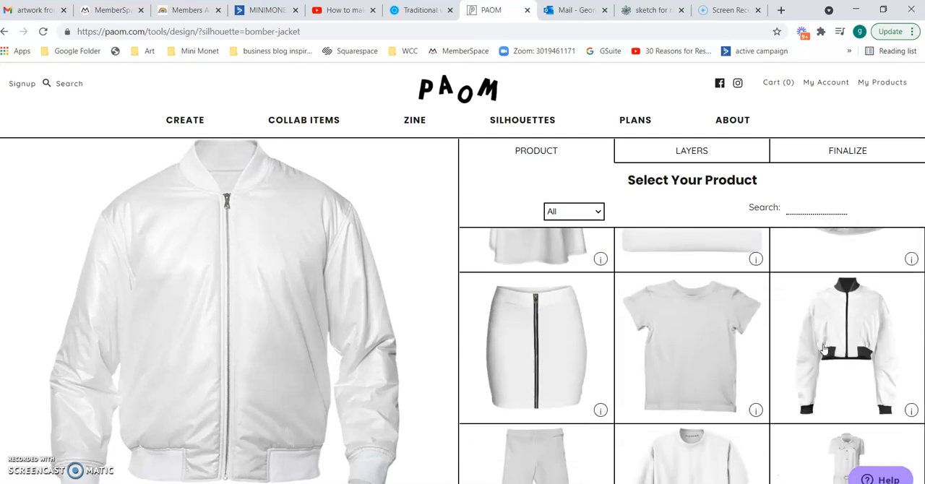
scroll(824, 350, "up", 2)
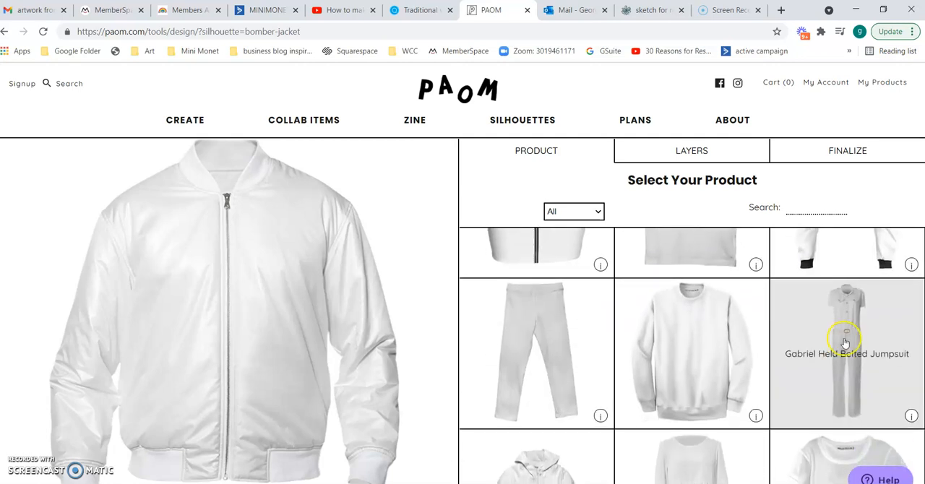
scroll(843, 344, "up", 2)
scroll(843, 343, "up", 2)
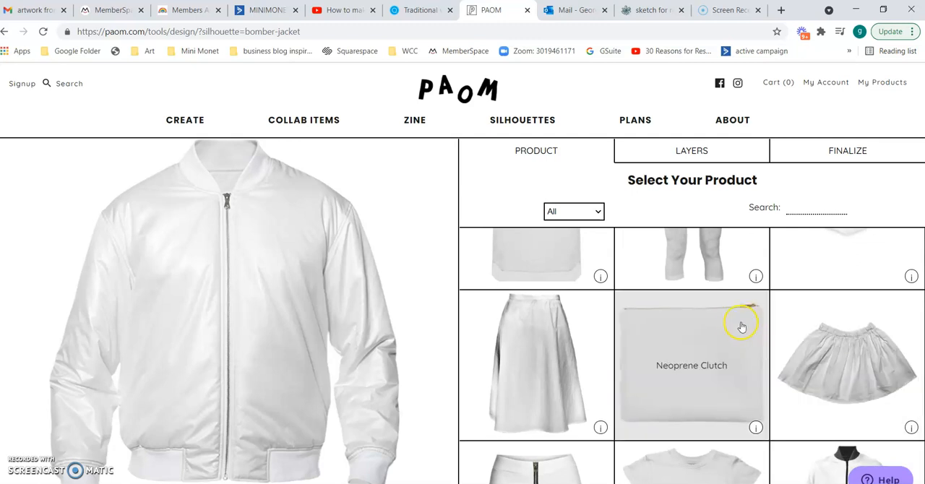
left_click(677, 360)
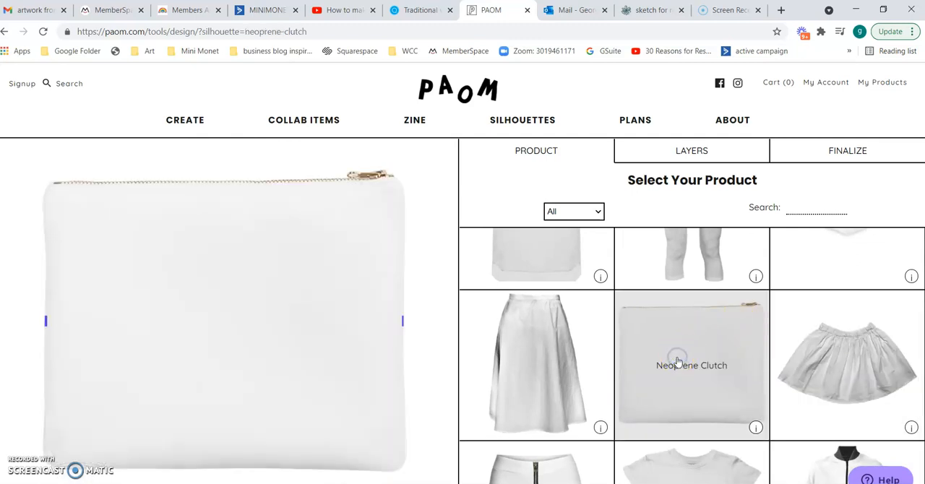
Add the teal and pink pattern from the already uploaded images as a new image layer on the clutch.
left_click(670, 152)
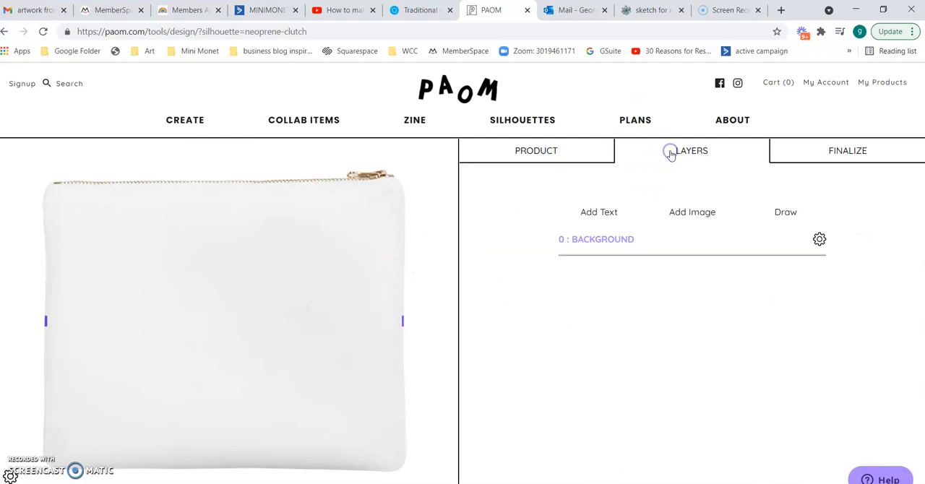
left_click(693, 197)
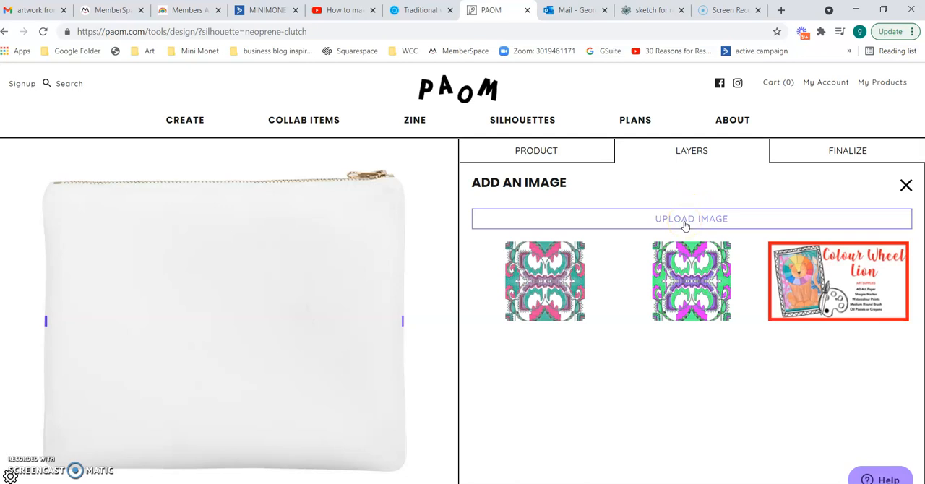
left_click(530, 283)
left_click(543, 315)
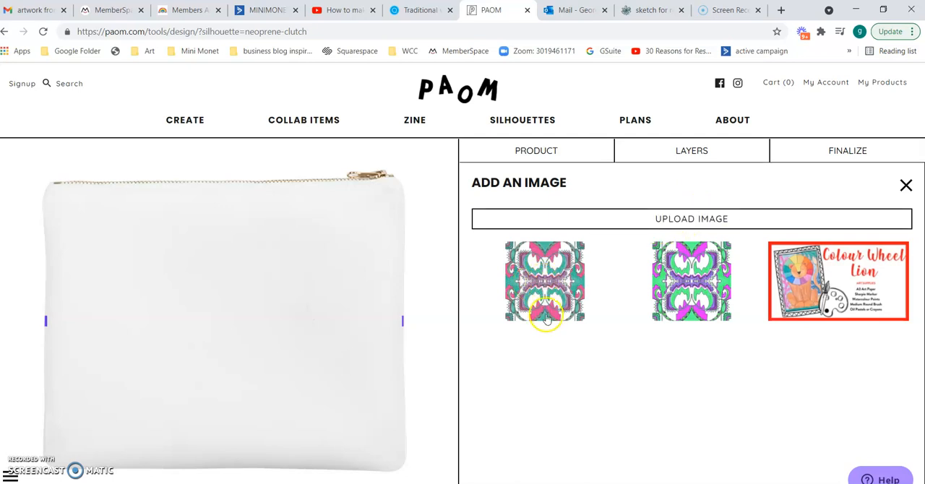
left_click(555, 295)
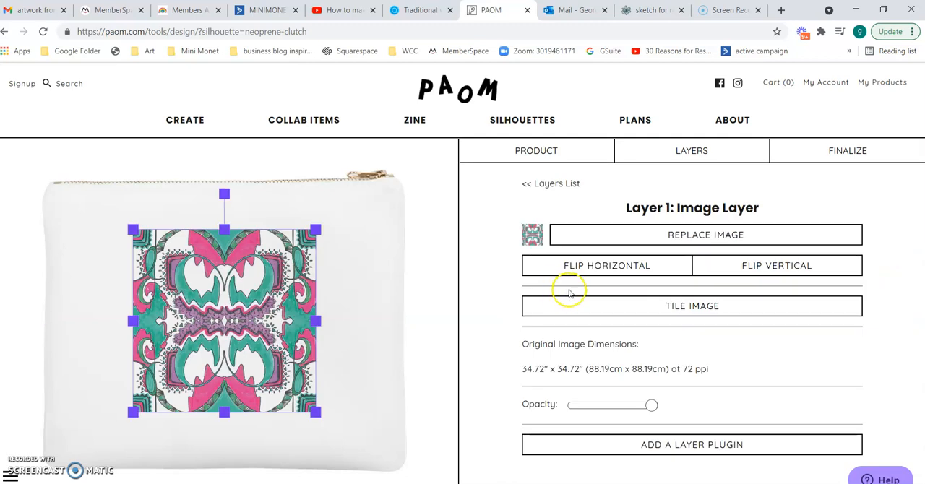
Tile the pattern image across the clutch and reduce its scale to get many small repeats, without rotation or offset.
left_click(673, 309)
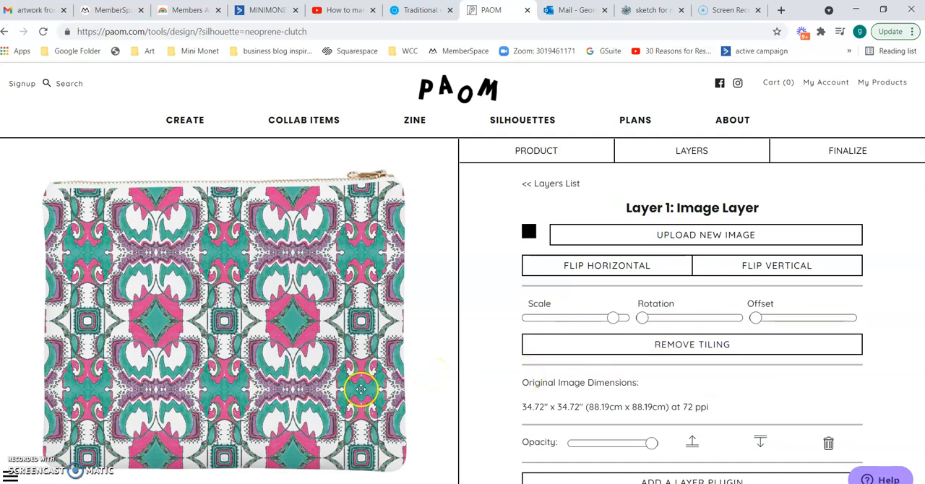
left_click_drag(617, 315, 589, 318)
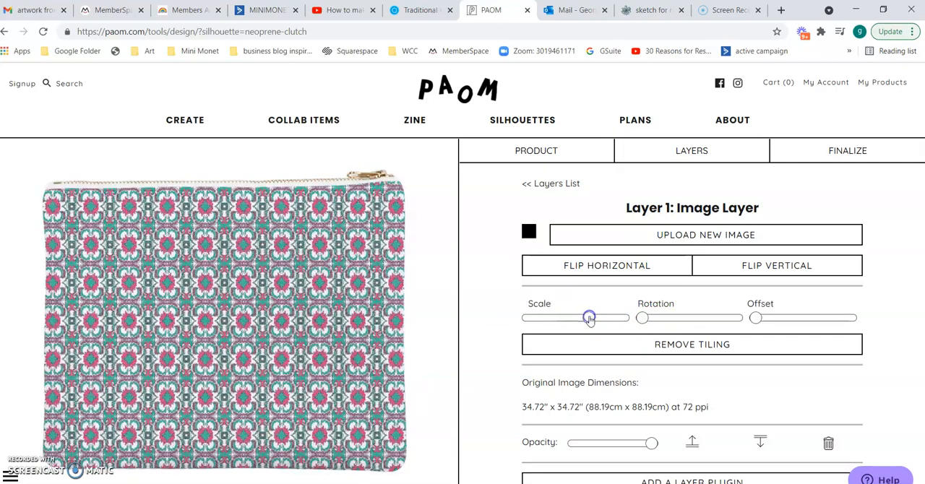
mouse_move(757, 316)
left_mouse_down()
mouse_move(824, 304)
mouse_move(750, 319)
left_mouse_up()
mouse_move(642, 319)
left_mouse_down()
mouse_move(669, 312)
mouse_move(635, 321)
left_mouse_up()
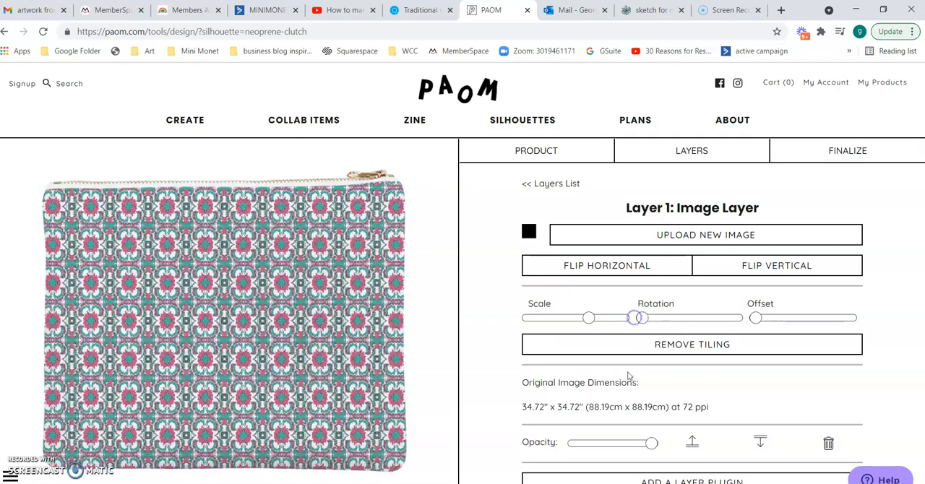
scroll(628, 388, "down", 1)
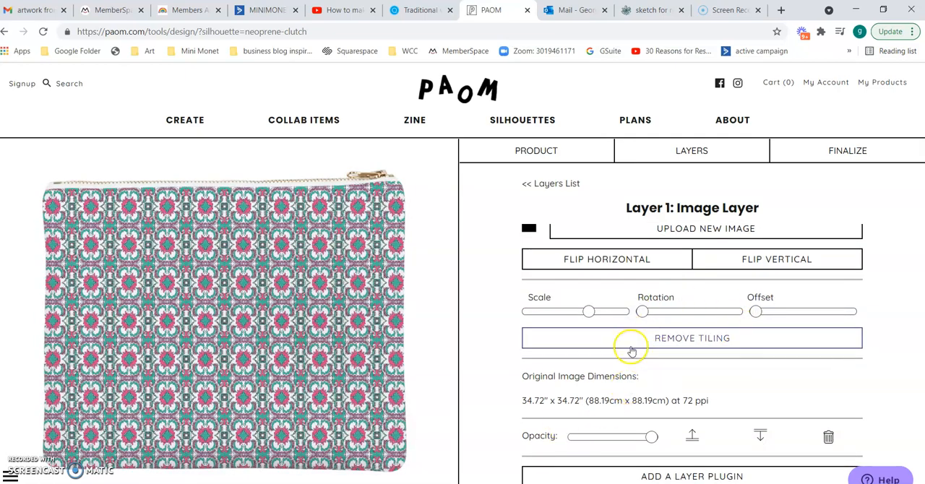
Finalize the design with the title "Clutch", accept the copyright and terms statement, and submit it.
left_click(837, 152)
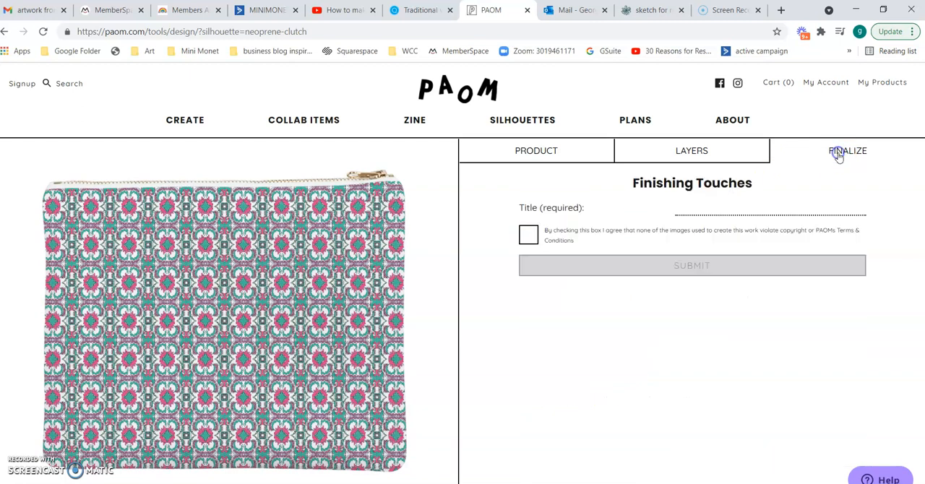
left_click(683, 211)
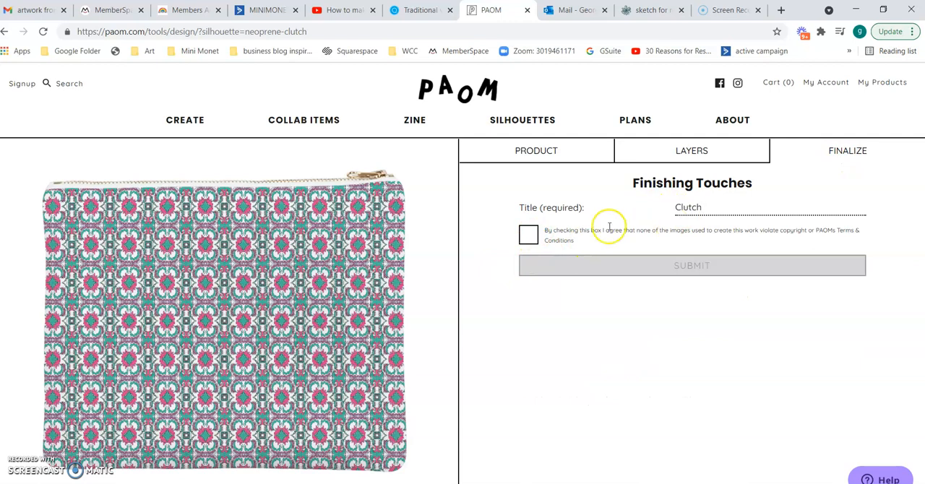
left_click(529, 236)
left_click(695, 266)
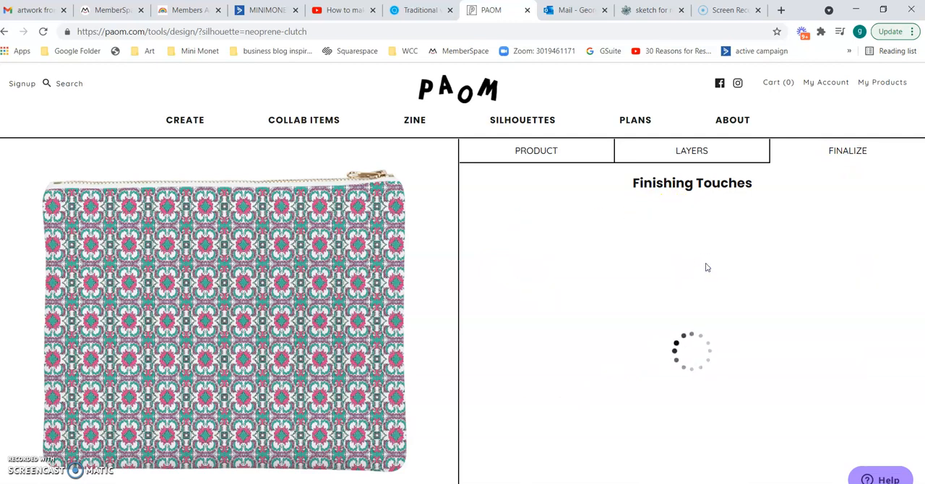
left_click(647, 345)
left_click(600, 337)
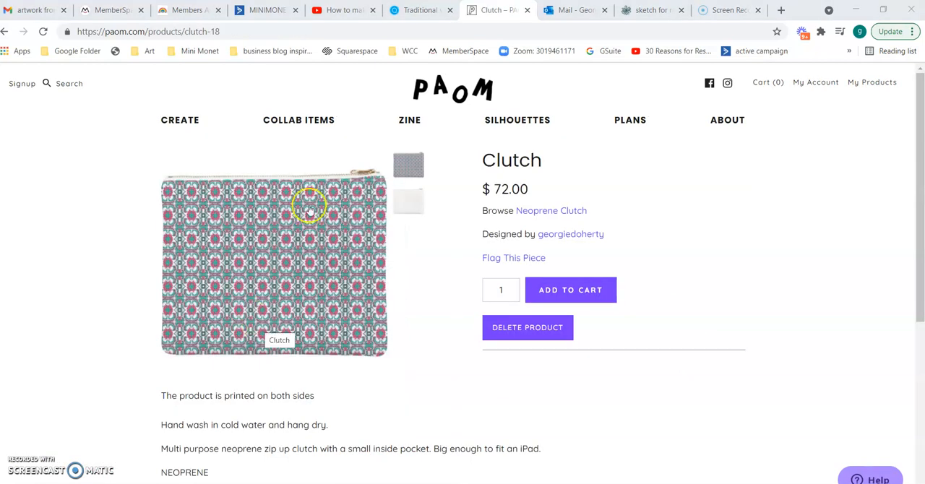
Try to save the clutch image from its enlarged product preview, and close the preview.
left_click(297, 254)
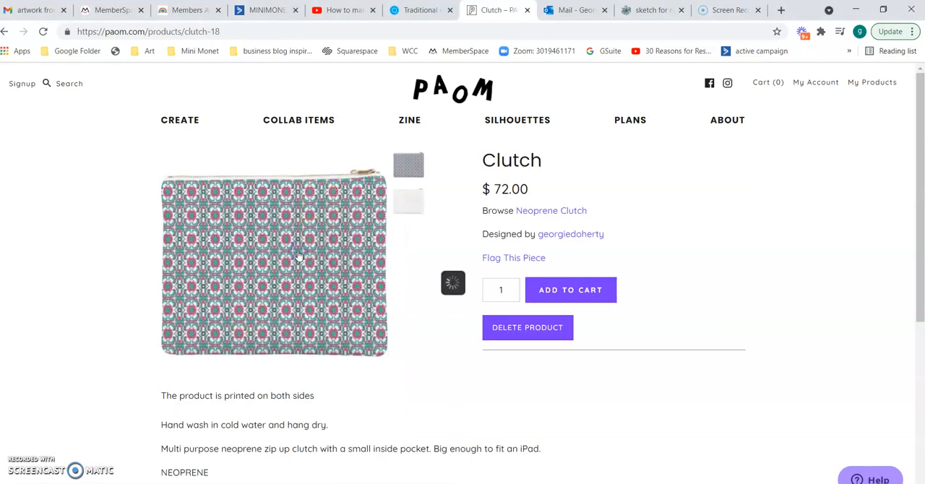
right_click(394, 249)
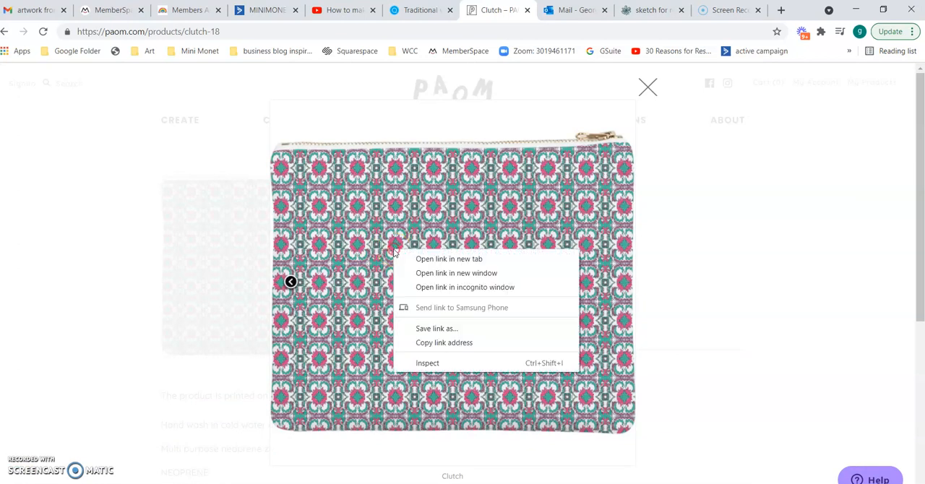
left_click(361, 239)
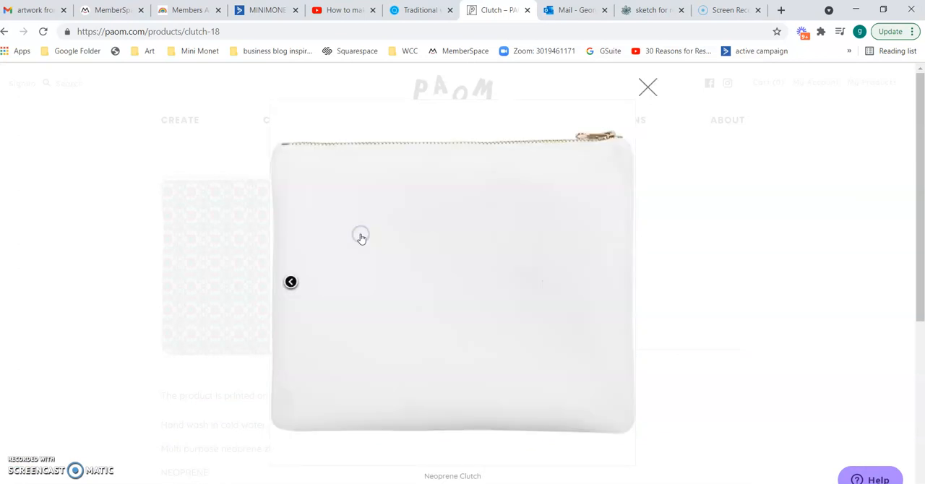
left_click(261, 230)
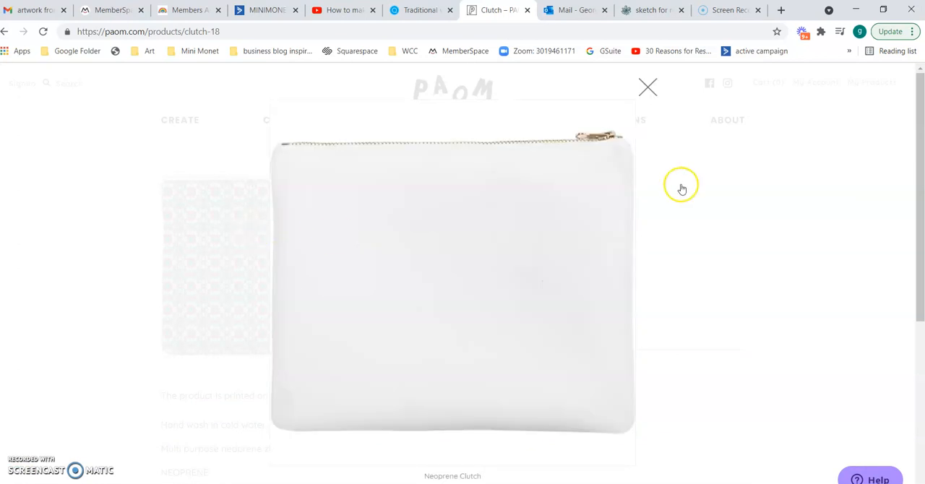
left_click(647, 86)
left_click(262, 242)
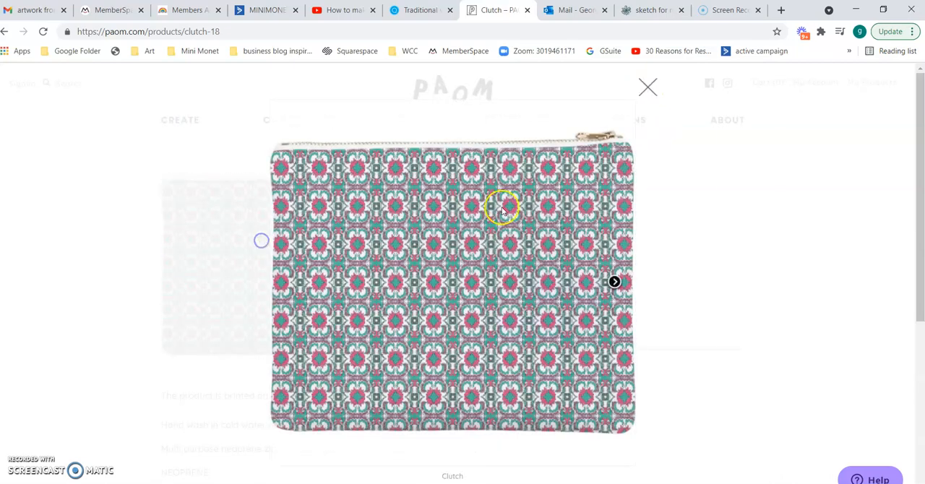
right_click(520, 214)
left_click(646, 87)
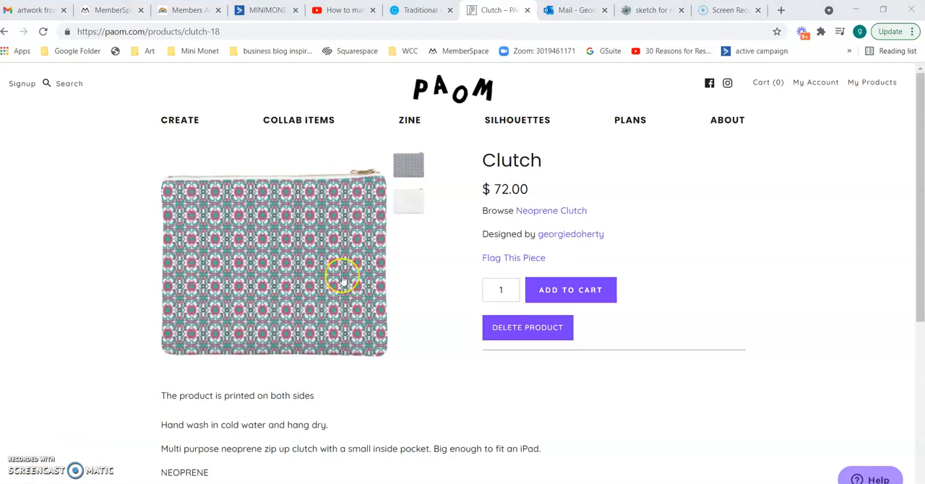
Save the clutch product image to Downloads as the PNG "Clutch_Name", and open the downloaded file briefly to check it.
right_click(264, 238)
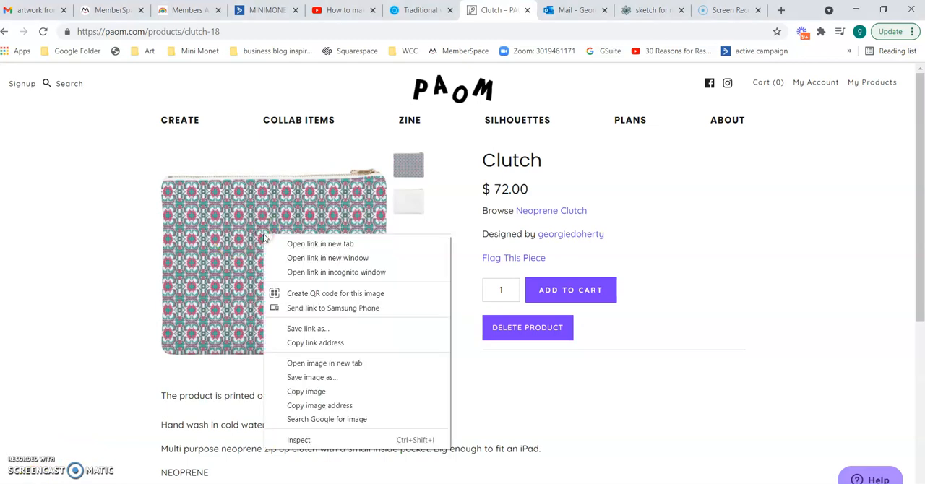
left_click(316, 378)
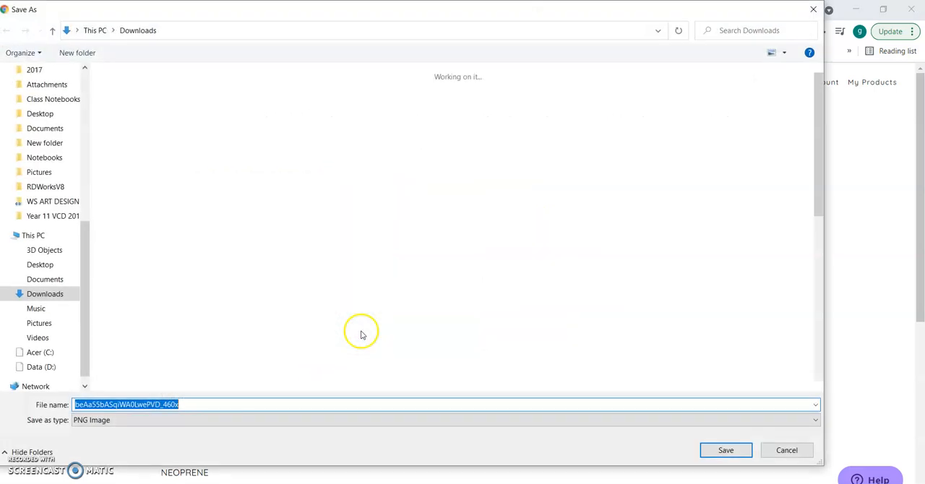
type("Clutch_Name")
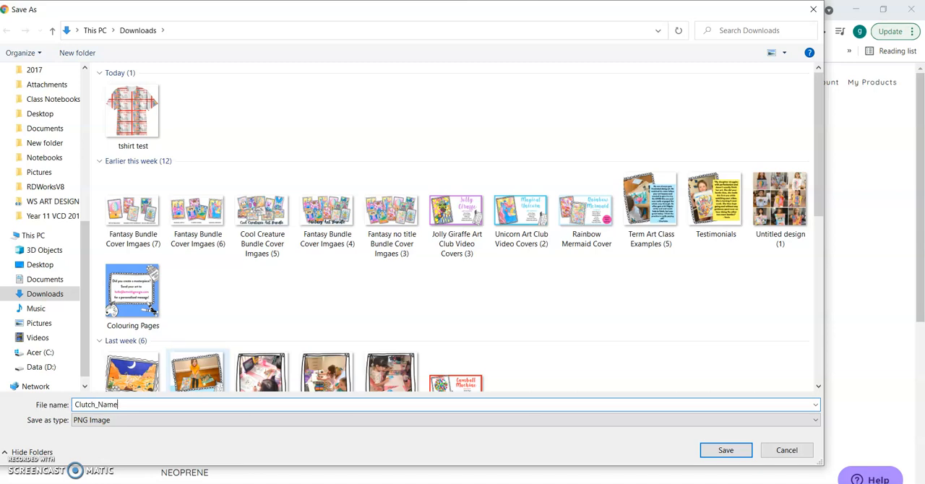
left_click(725, 450)
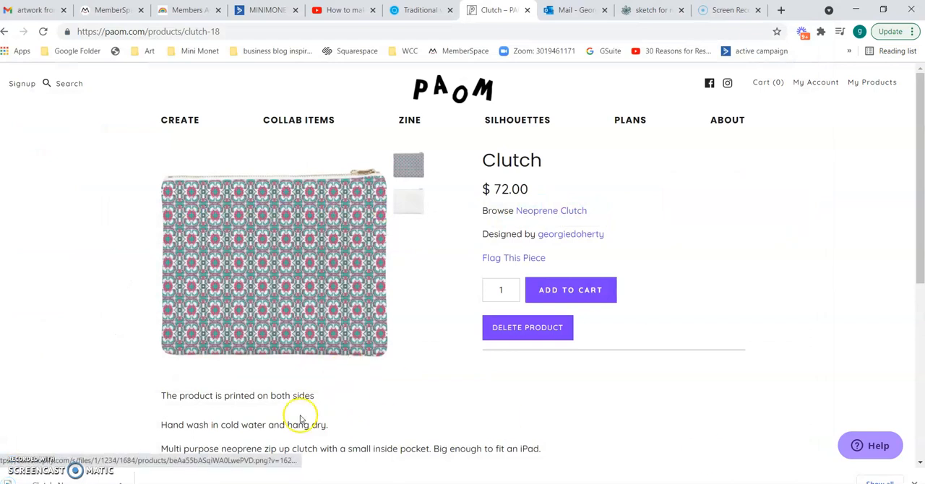
left_click(62, 482)
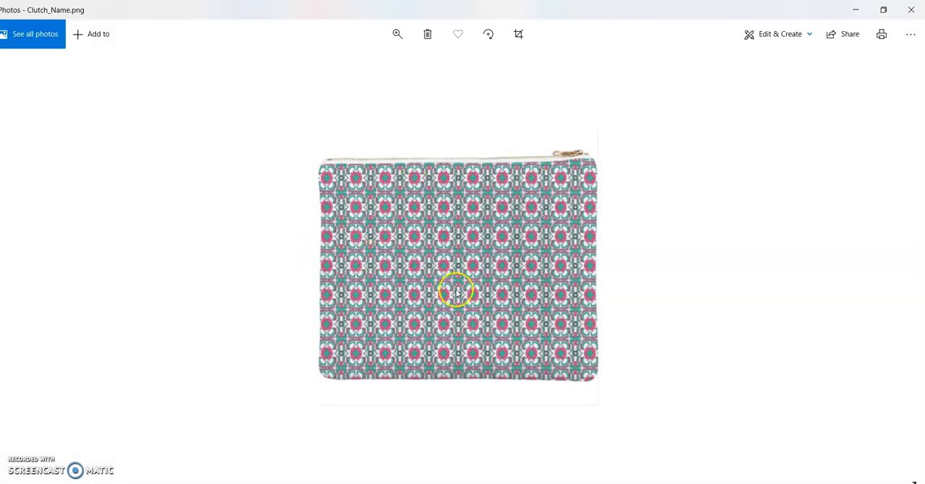
left_click(912, 9)
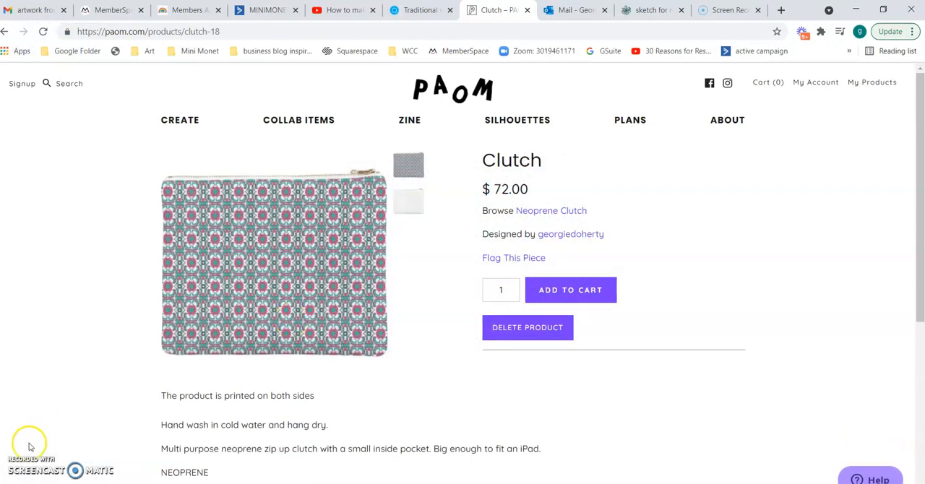